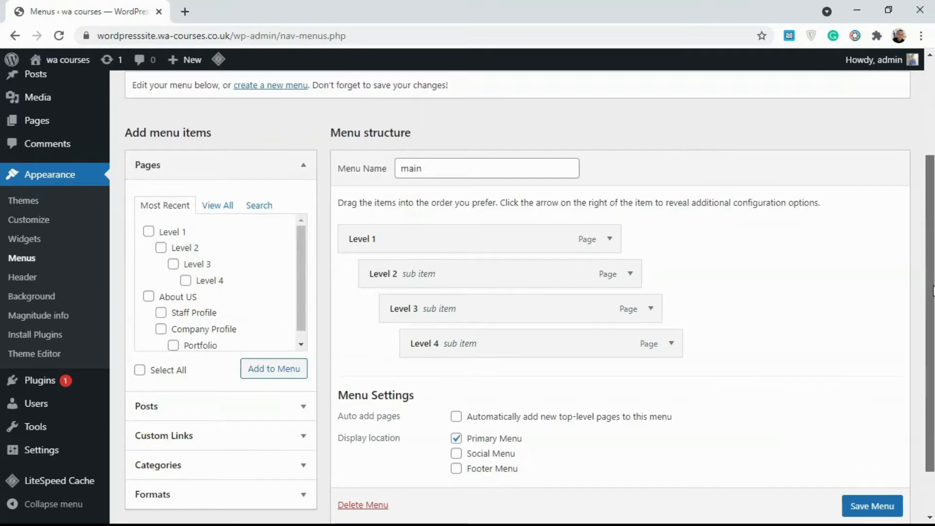
# Collapse the Pages box under Add menu items on the Menus page
pyautogui.scroll(3, 529, 297)
pyautogui.scroll(1, 932, 272)
pyautogui.scroll(-2, 932, 271)
pyautogui.scroll(2, 932, 272)
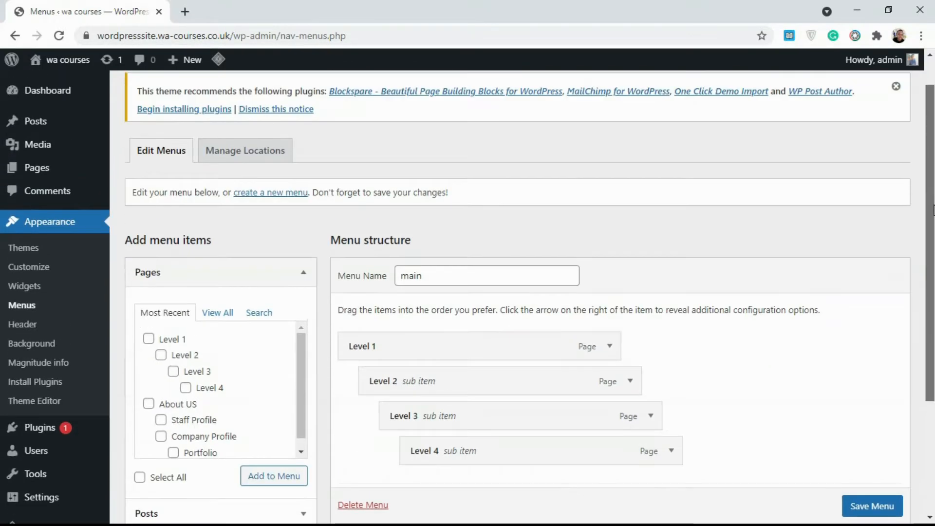
pyautogui.scroll(-3, 926, 292)
pyautogui.moveTo(920, 305); pyautogui.dragTo(924, 326)
pyautogui.moveTo(921, 327); pyautogui.dragTo(930, 280)
pyautogui.click(856, 340)
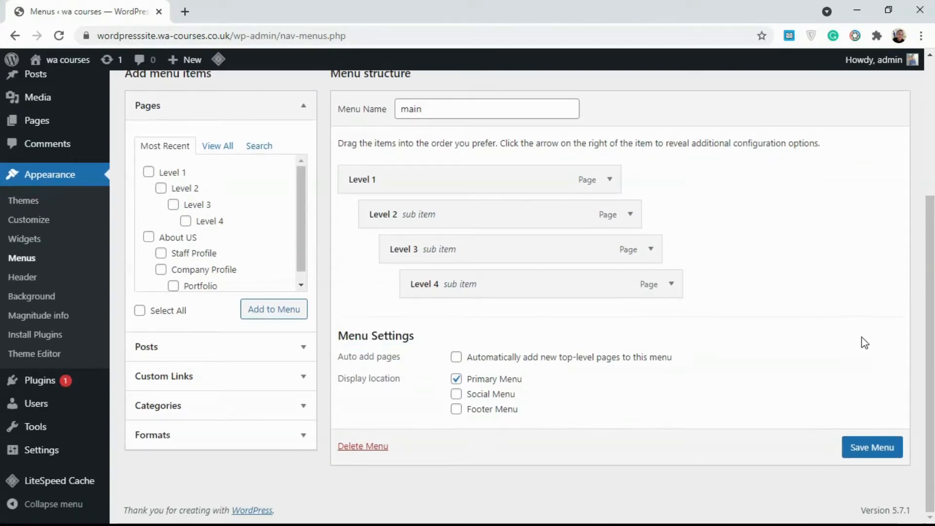
pyautogui.scroll(3, 682, 302)
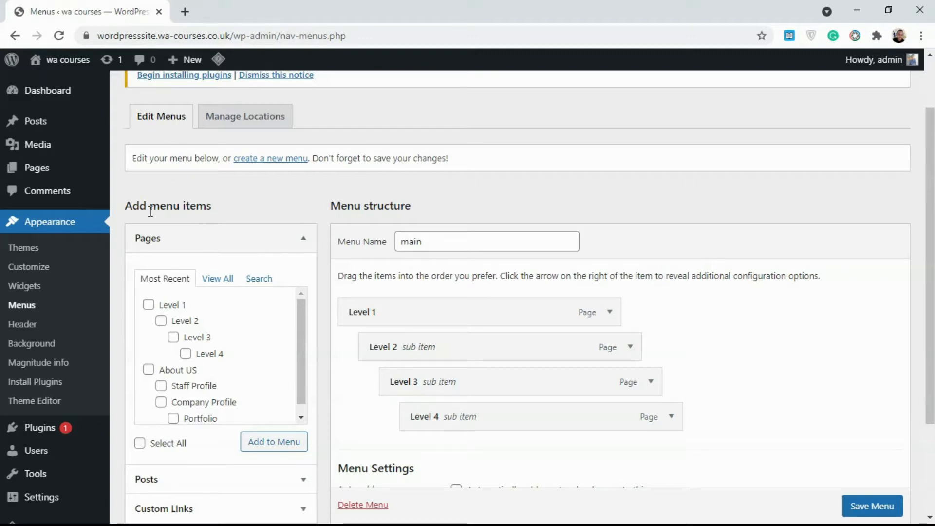
pyautogui.click(251, 238)
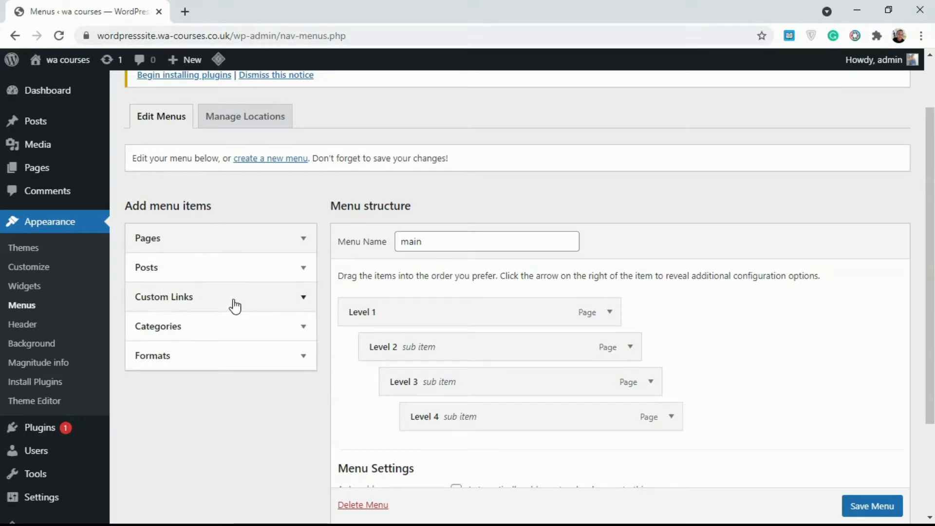
pyautogui.click(294, 305)
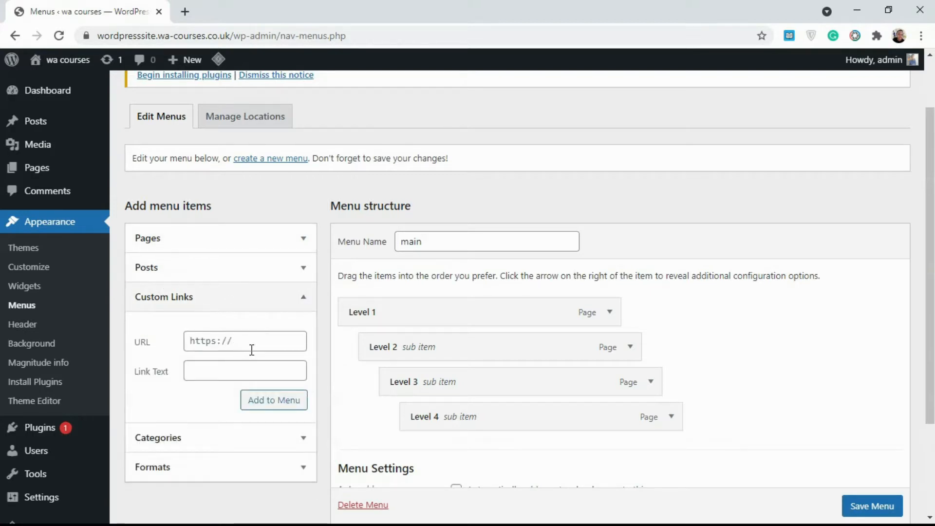
pyautogui.click(267, 306)
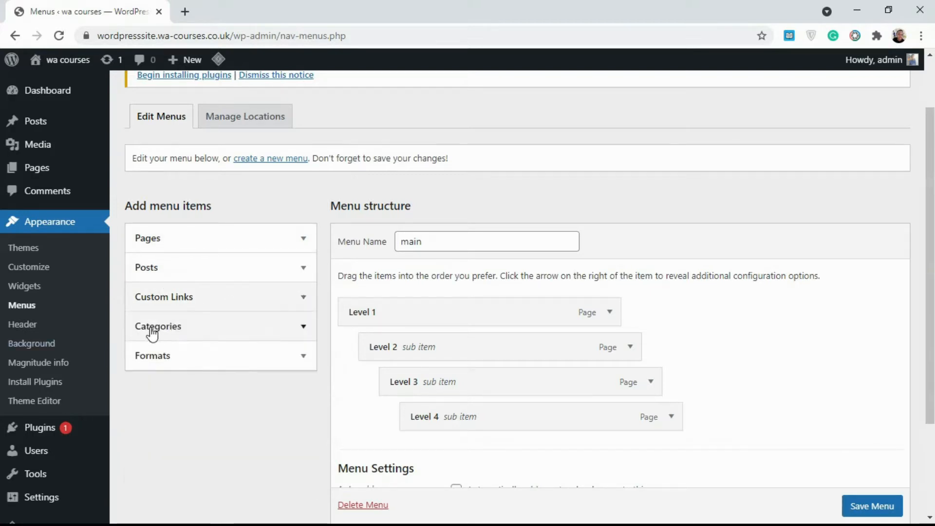
pyautogui.click(210, 330)
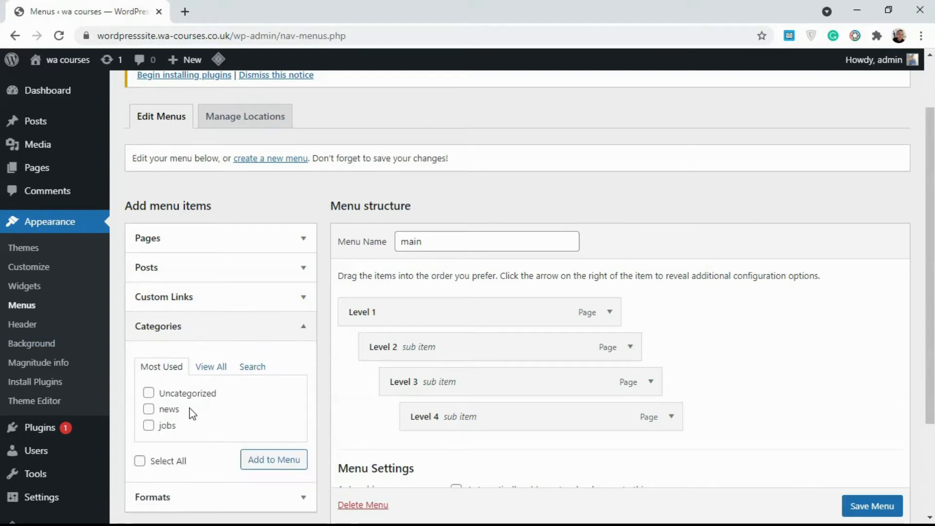
pyautogui.click(208, 368)
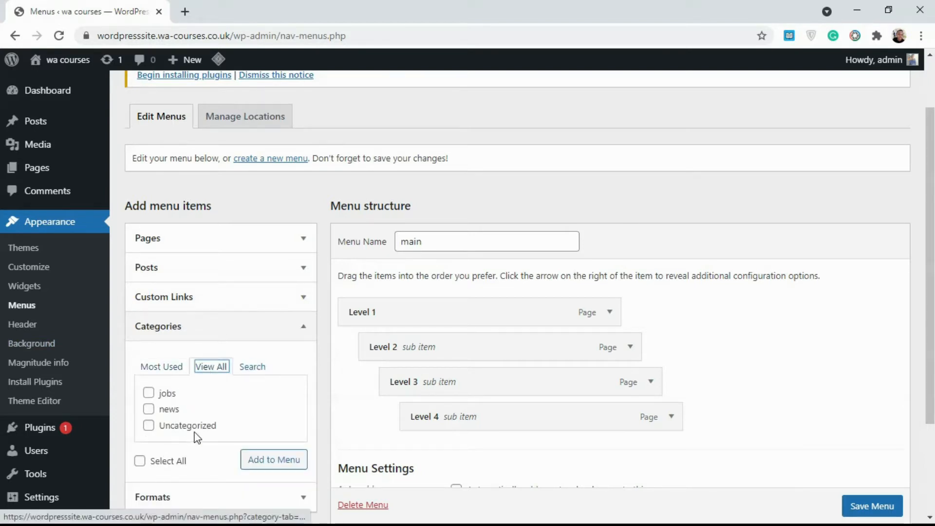
pyautogui.click(302, 326)
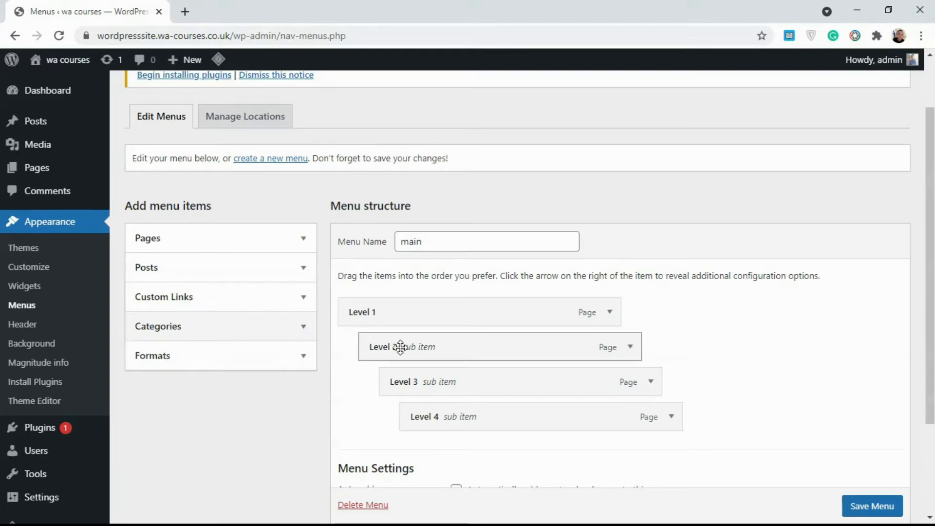
pyautogui.click(300, 361)
pyautogui.click(300, 360)
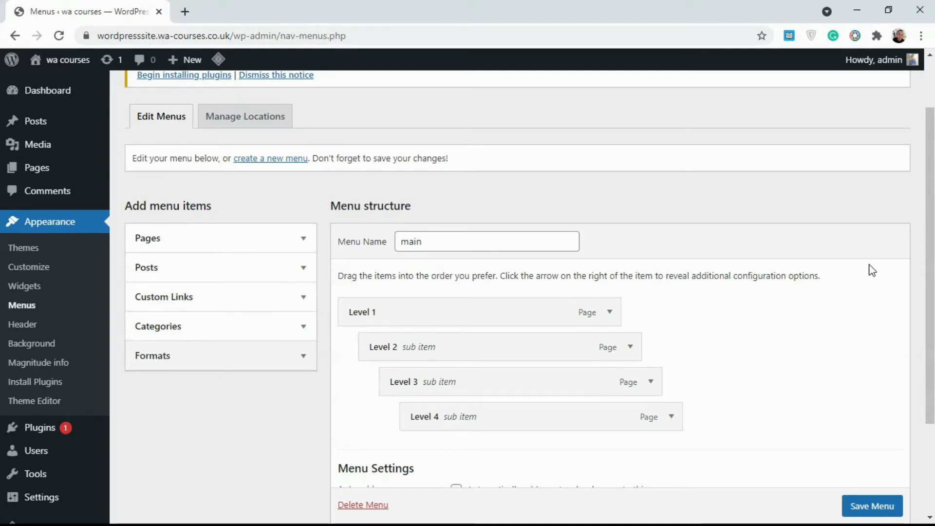
pyautogui.scroll(-1, 872, 270)
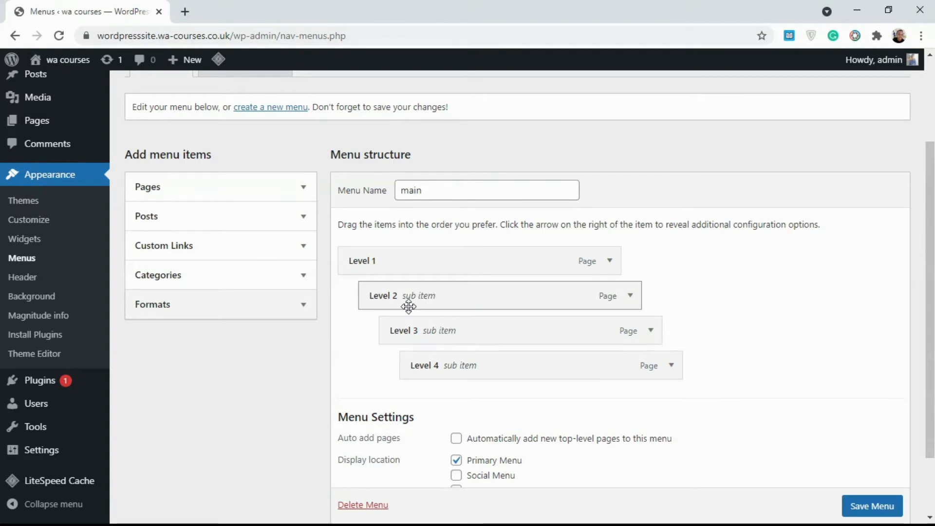
pyautogui.moveTo(518, 300)
pyautogui.mouseDown()
pyautogui.moveTo(505, 300)
pyautogui.moveTo(545, 305)
pyautogui.moveTo(518, 302)
pyautogui.mouseUp()
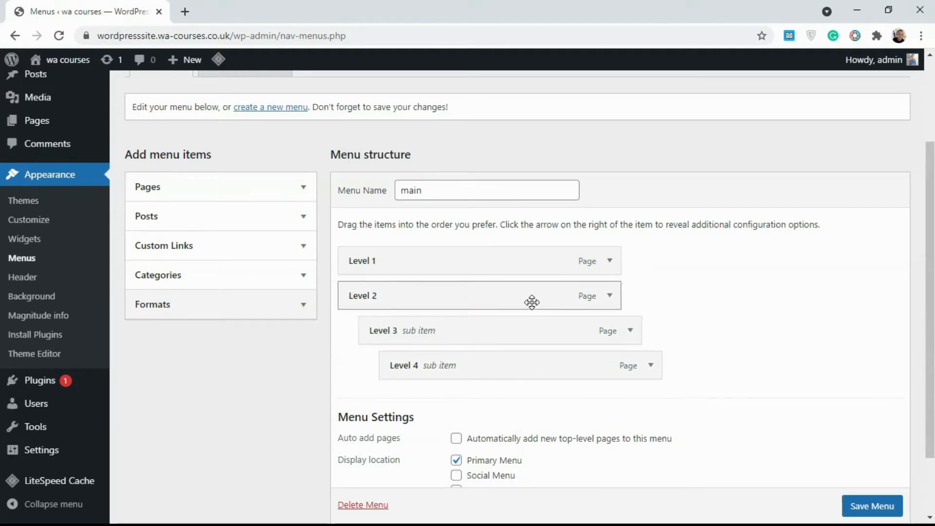
pyautogui.moveTo(395, 317); pyautogui.dragTo(384, 327)
pyautogui.moveTo(402, 360); pyautogui.dragTo(382, 359)
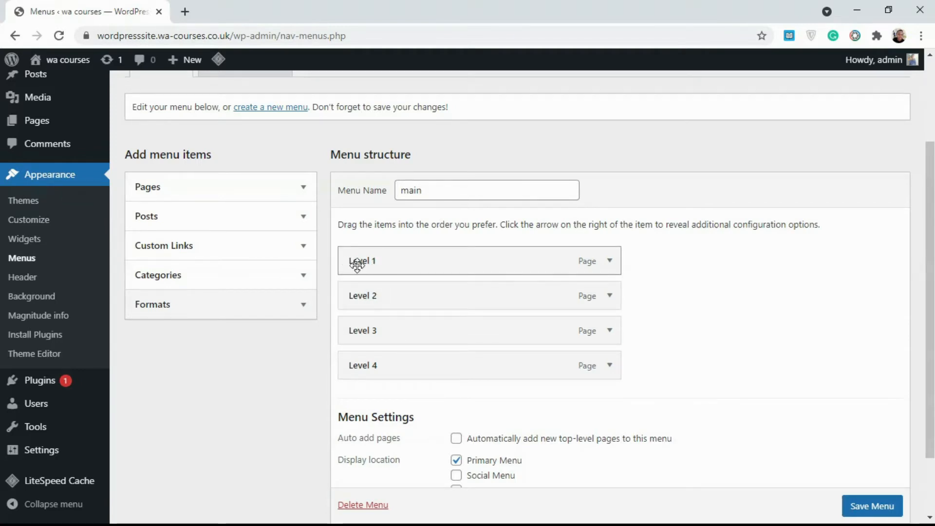
pyautogui.moveTo(368, 293); pyautogui.dragTo(407, 294)
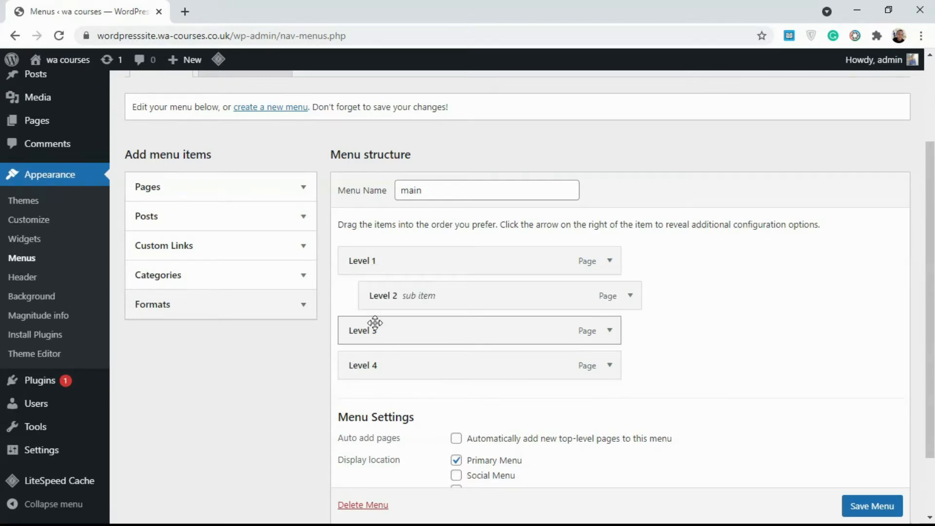
pyautogui.moveTo(382, 327); pyautogui.dragTo(403, 324)
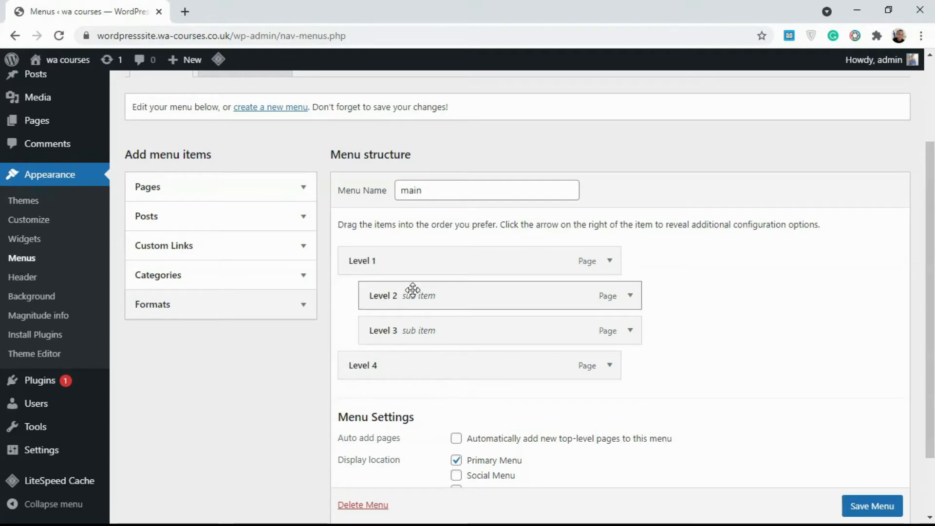
pyautogui.moveTo(384, 329); pyautogui.dragTo(404, 330)
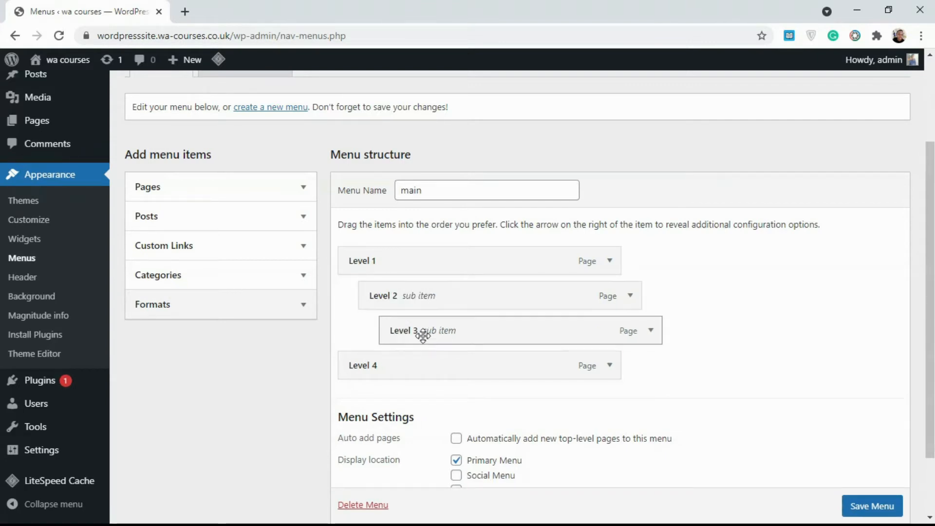
pyautogui.moveTo(427, 331); pyautogui.dragTo(405, 358)
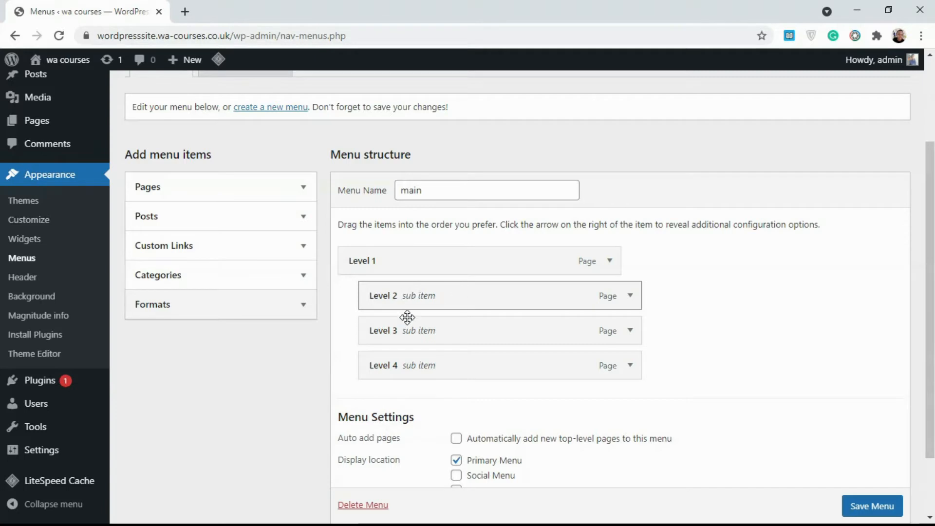
pyautogui.moveTo(422, 326); pyautogui.dragTo(453, 362)
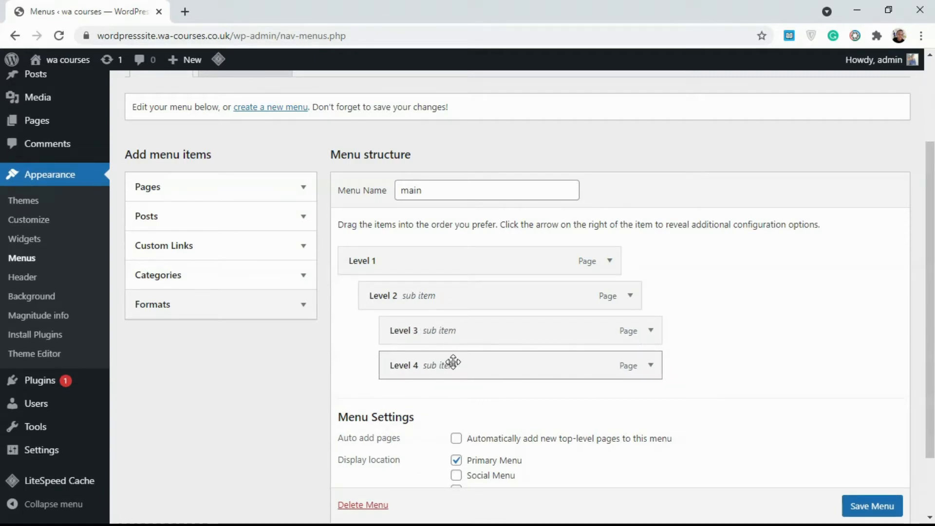
# Remove the Level 4, Level 3, Level 2 and Level 1 items from the main menu
pyautogui.click(653, 366)
pyautogui.scroll(-1, 529, 462)
pyautogui.click(402, 435)
pyautogui.click(650, 284)
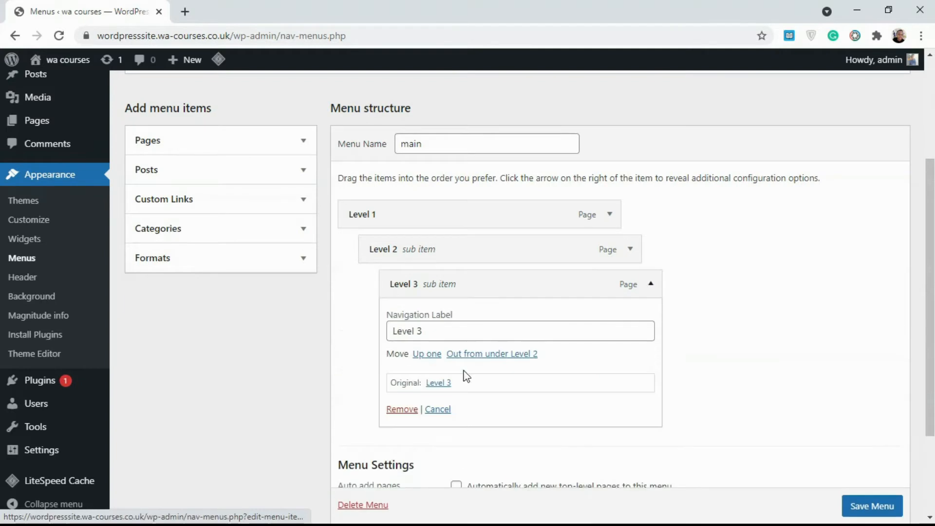
pyautogui.click(403, 409)
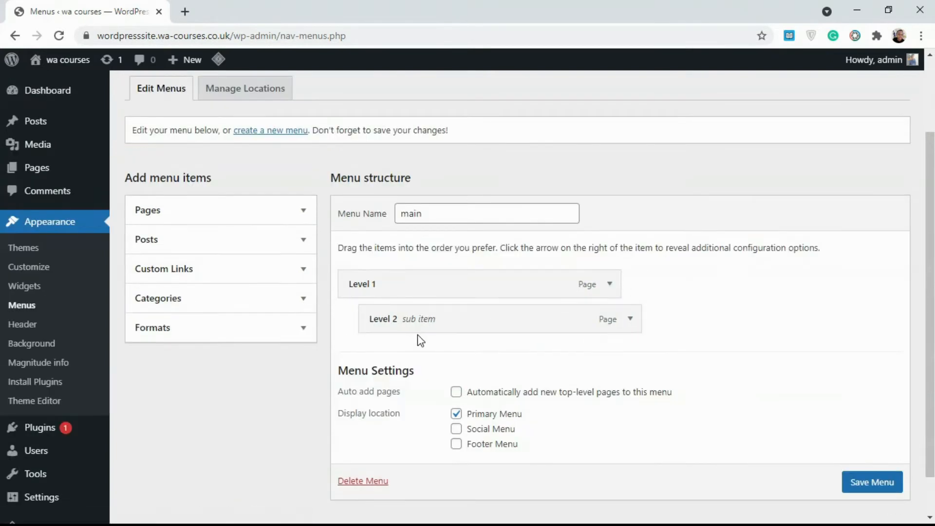
pyautogui.click(630, 319)
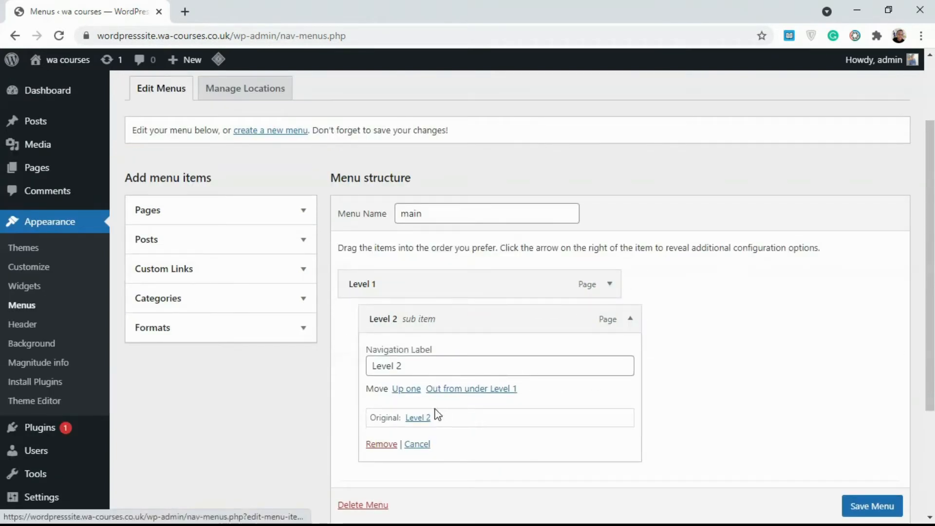
pyautogui.click(388, 443)
pyautogui.click(609, 284)
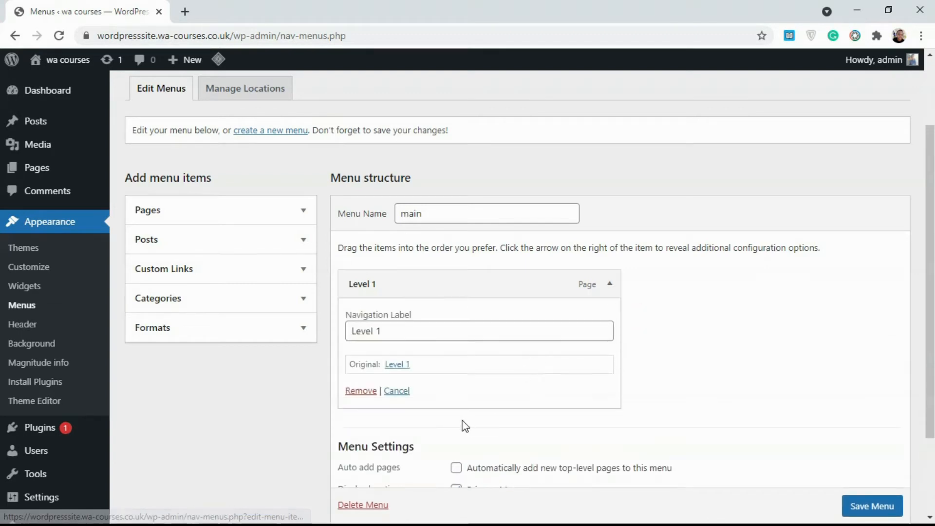
pyautogui.click(361, 391)
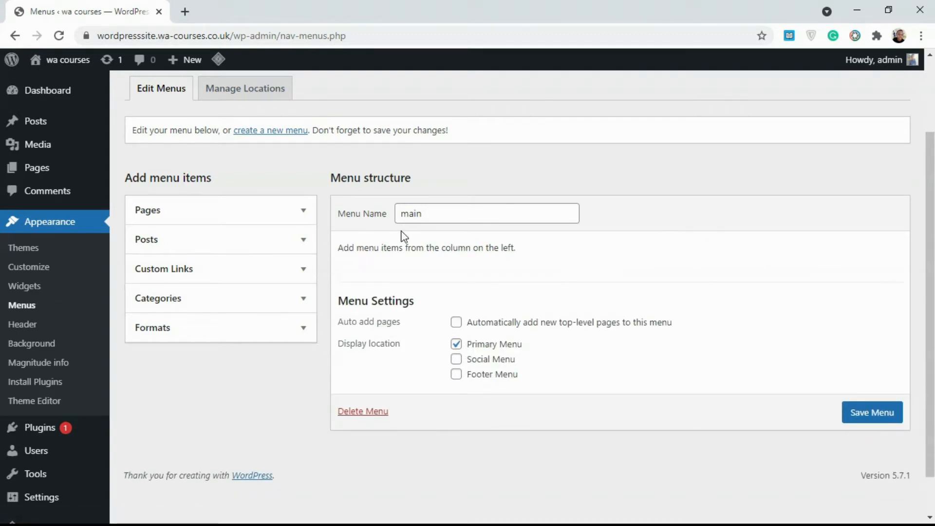
pyautogui.scroll(2, 904, 154)
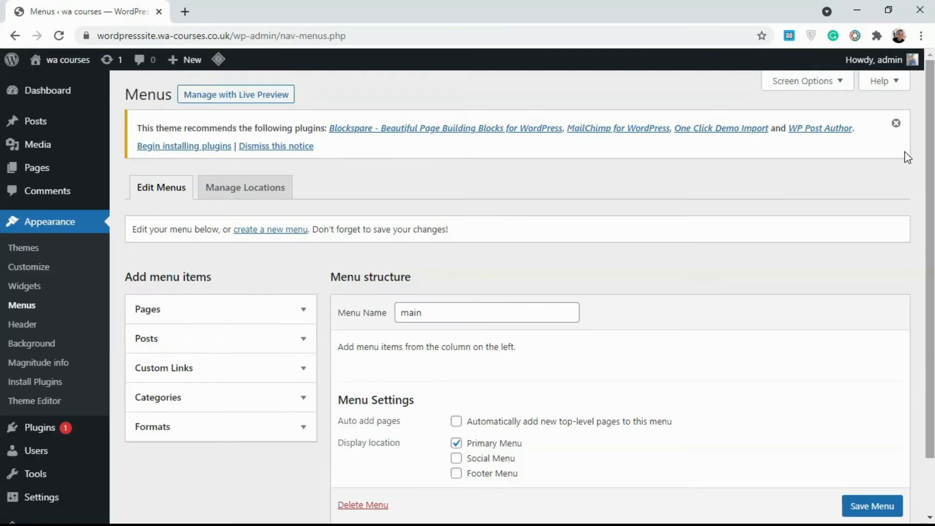
# Start a new menu, discarding unsaved changes, and enter 'Main Menu' as its name
pyautogui.click(269, 234)
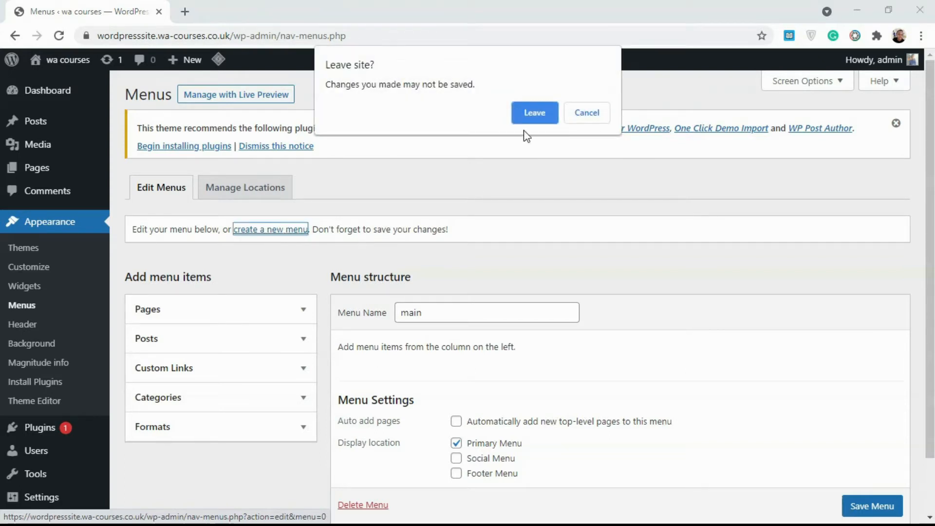
pyautogui.click(543, 115)
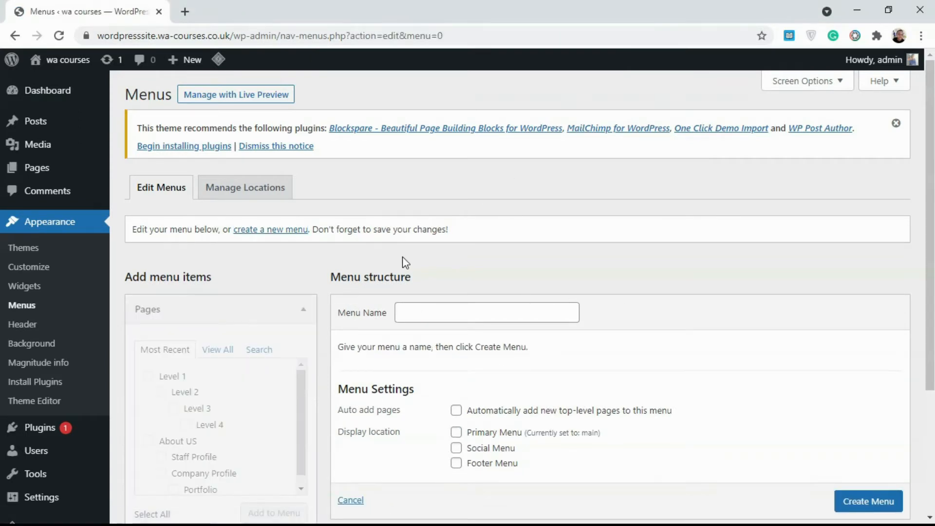
pyautogui.click(424, 320)
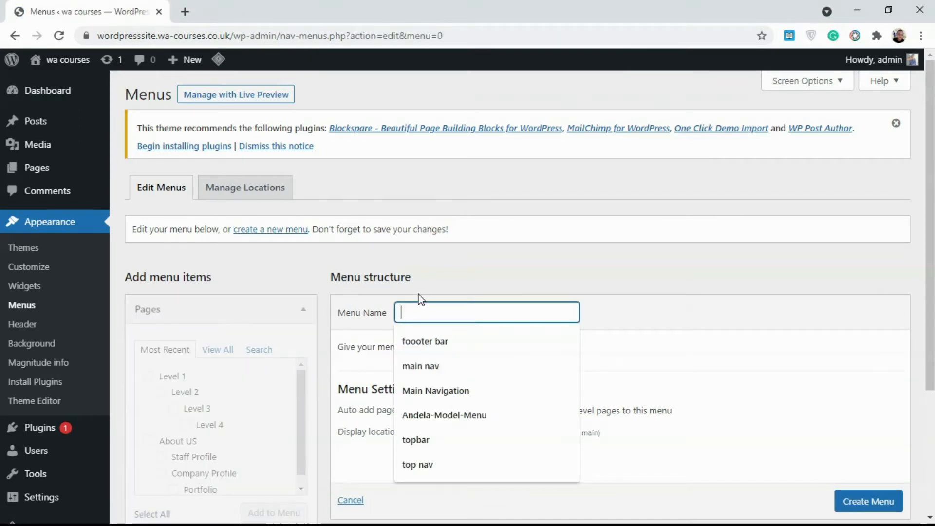
pyautogui.click(418, 294)
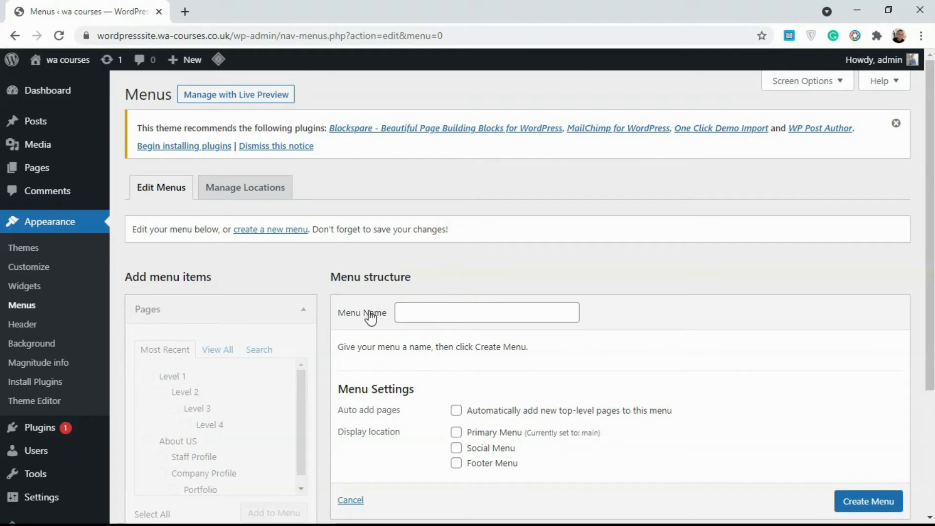
pyautogui.click(414, 309)
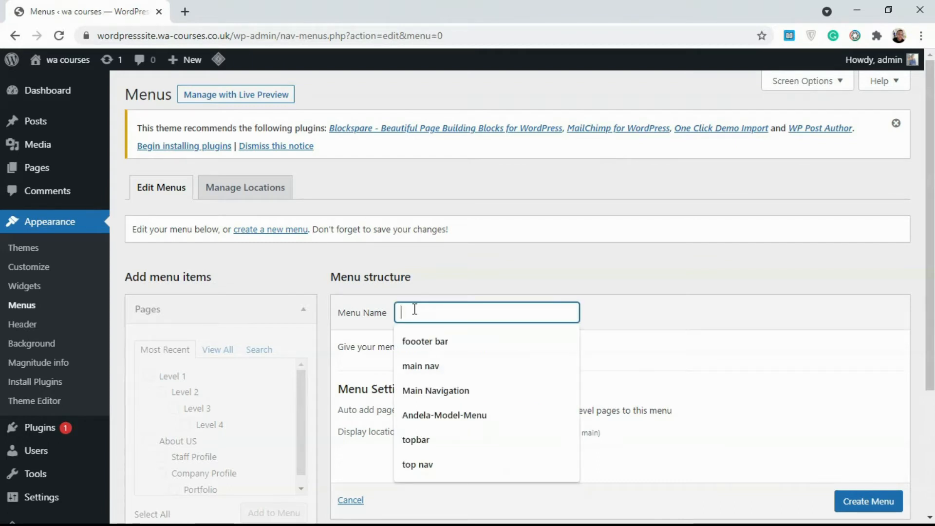
pyautogui.write('Mai')
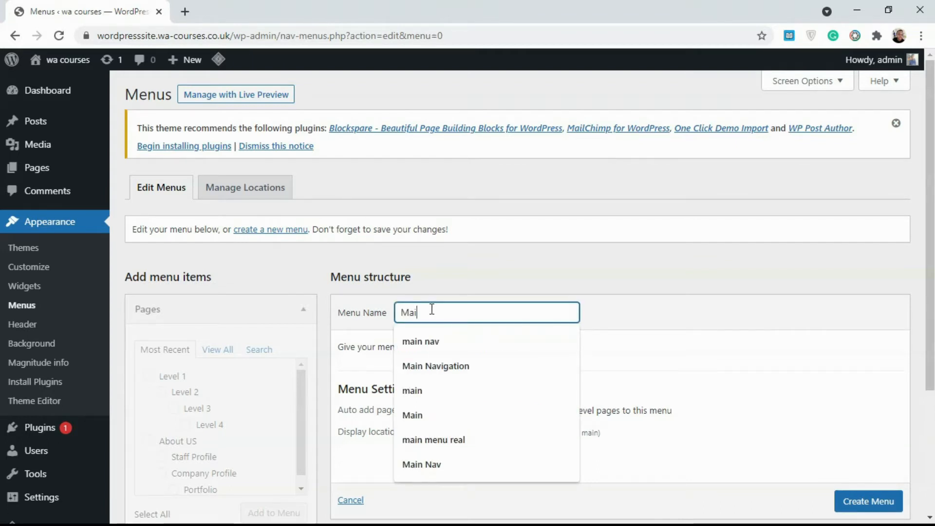
pyautogui.write('n Mn')
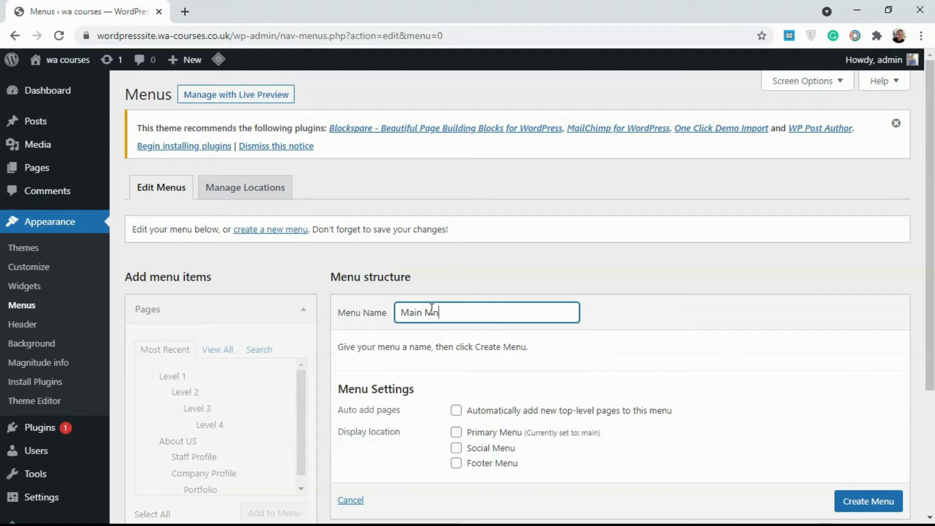
pyautogui.write('\\')
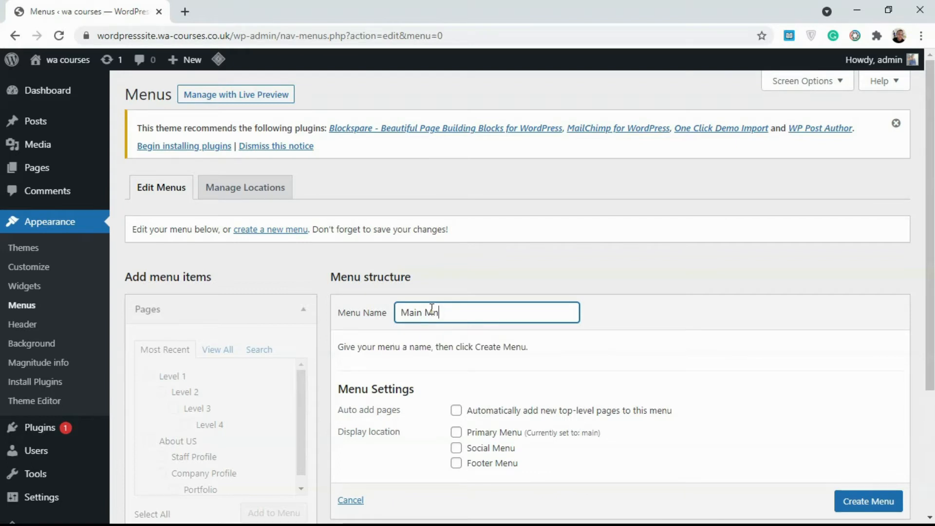
pyautogui.press('BackSpace')
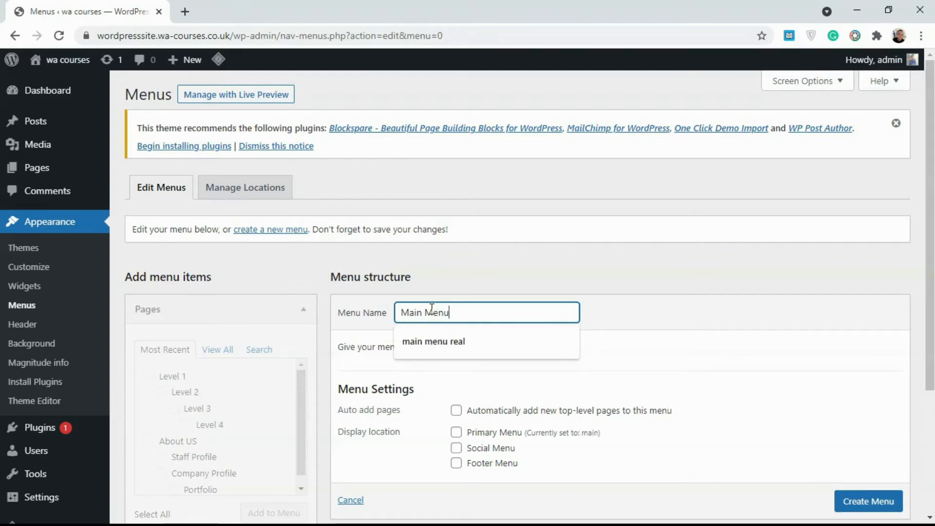
pyautogui.click(669, 341)
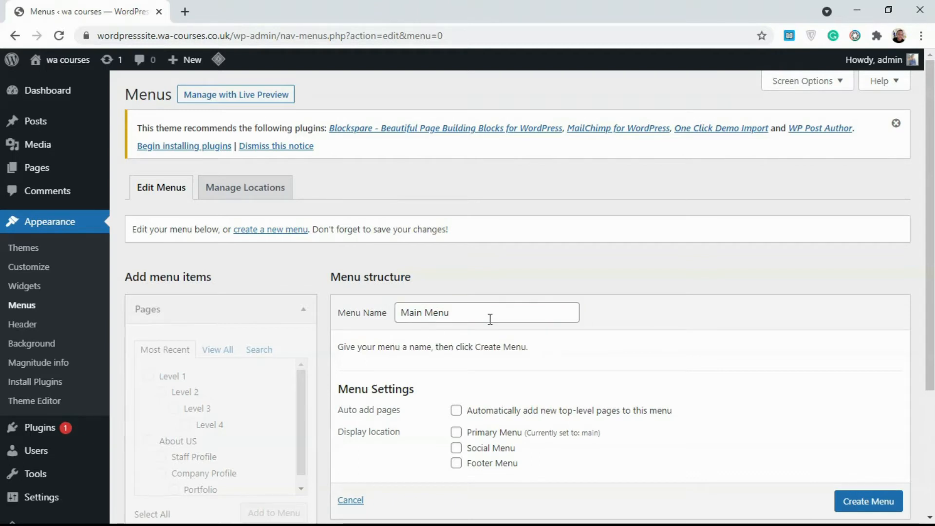
# Create 'Main Menu' with the Primary Menu display location ticked
pyautogui.scroll(-1, 418, 309)
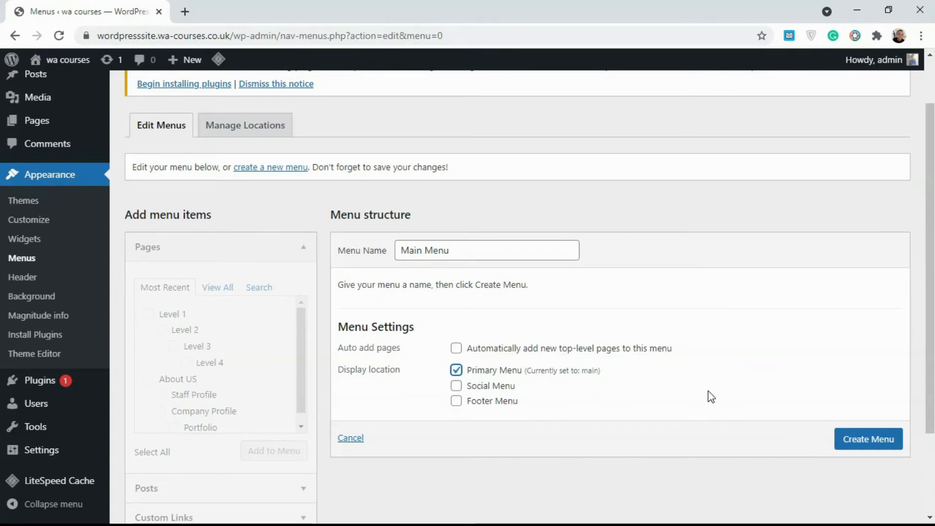
pyautogui.click(852, 441)
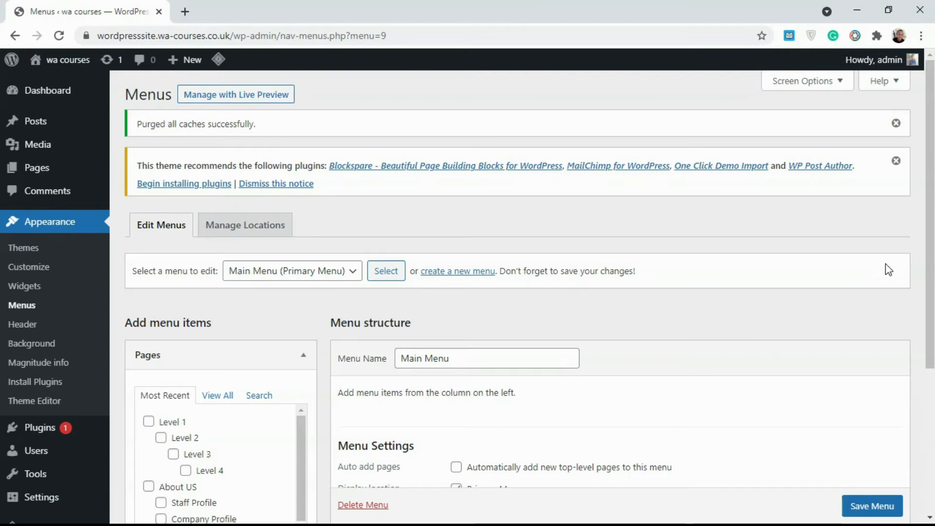
# Browse Pages via View All and a search for 'about', then tick About US
pyautogui.scroll(-3, 887, 267)
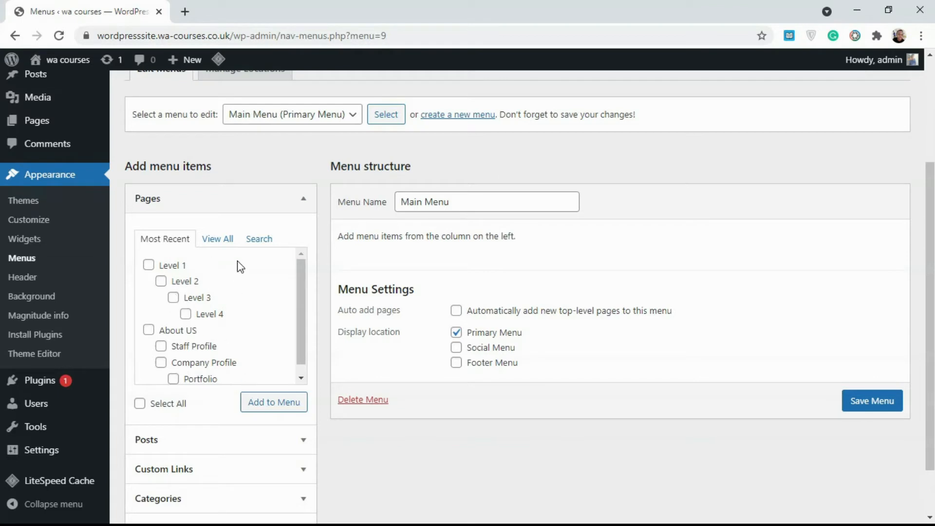
pyautogui.click(268, 207)
pyautogui.click(187, 251)
pyautogui.scroll(-1, 197, 251)
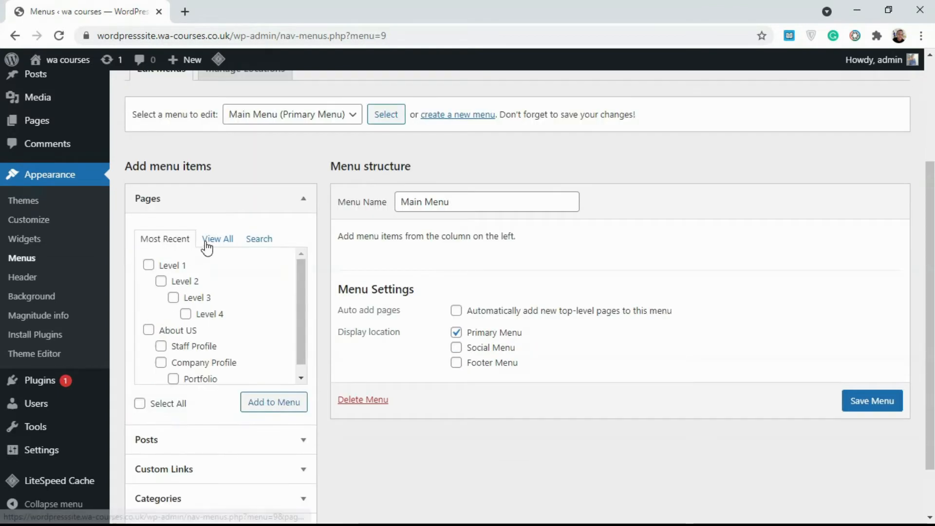
pyautogui.click(297, 305)
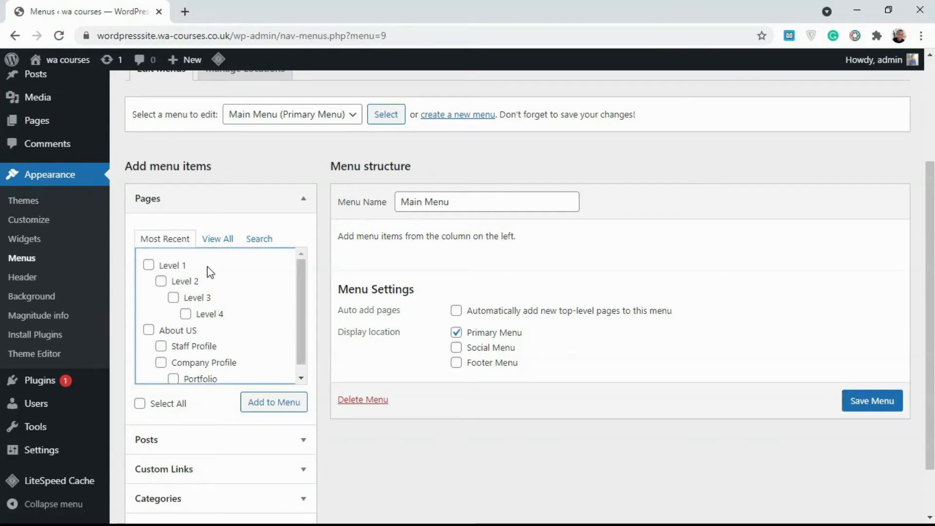
pyautogui.click(233, 242)
pyautogui.click(295, 280)
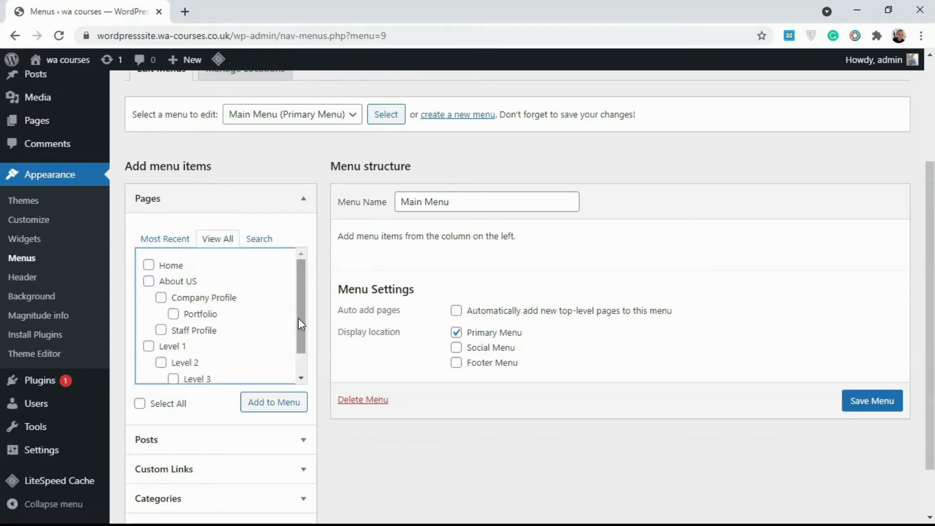
pyautogui.moveTo(298, 317); pyautogui.dragTo(294, 350)
pyautogui.click(262, 242)
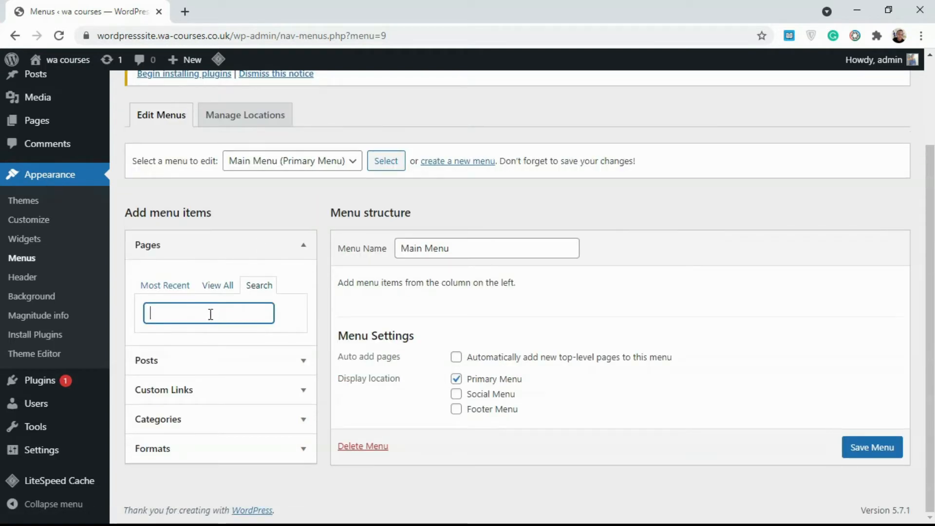
pyautogui.write('about')
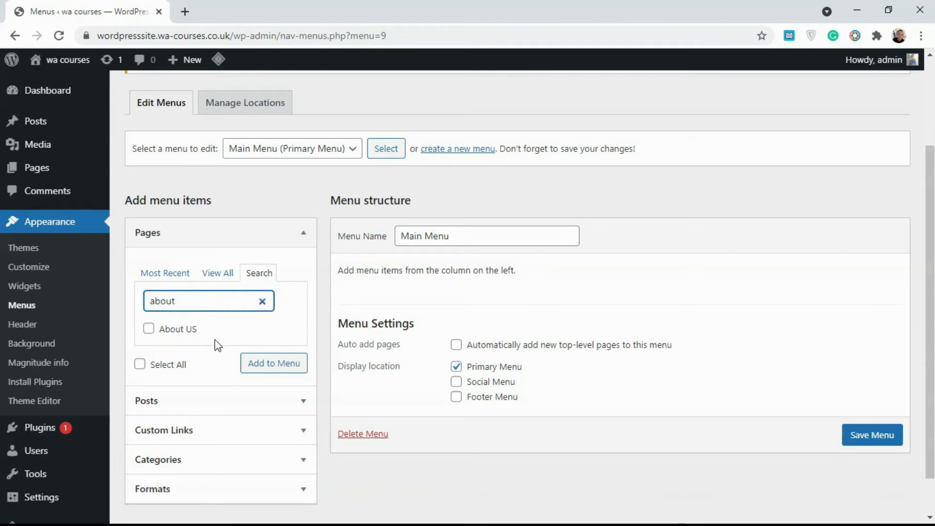
pyautogui.click(217, 273)
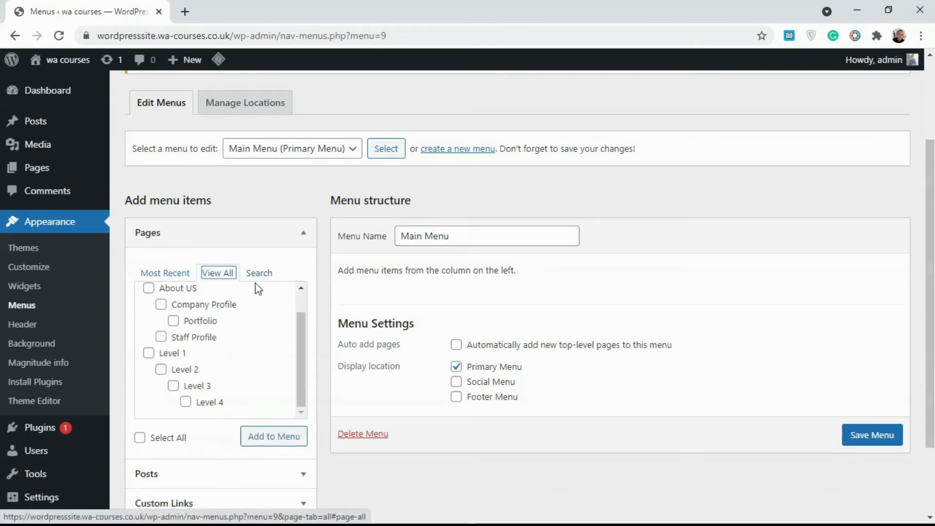
pyautogui.click(149, 288)
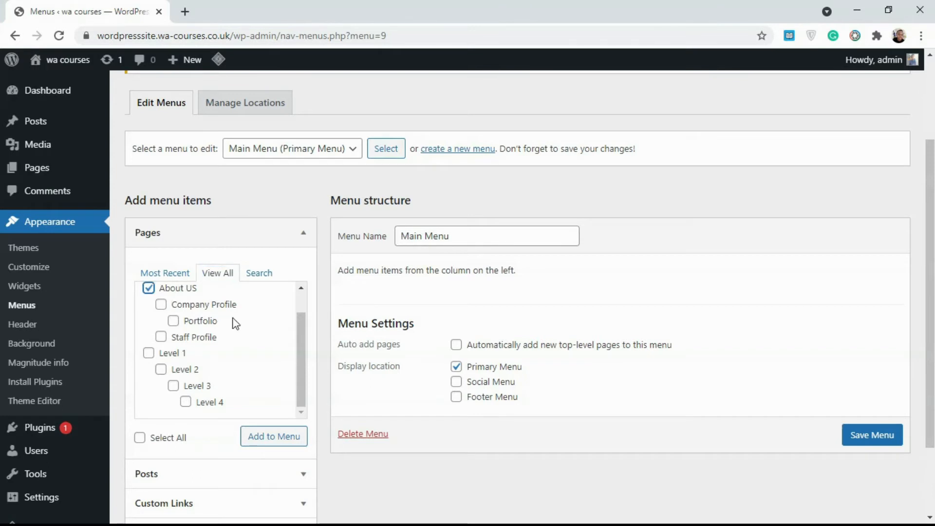
# Add About US and Portfolio to the menu, nesting Portfolio under About US
pyautogui.moveTo(301, 334); pyautogui.dragTo(293, 364)
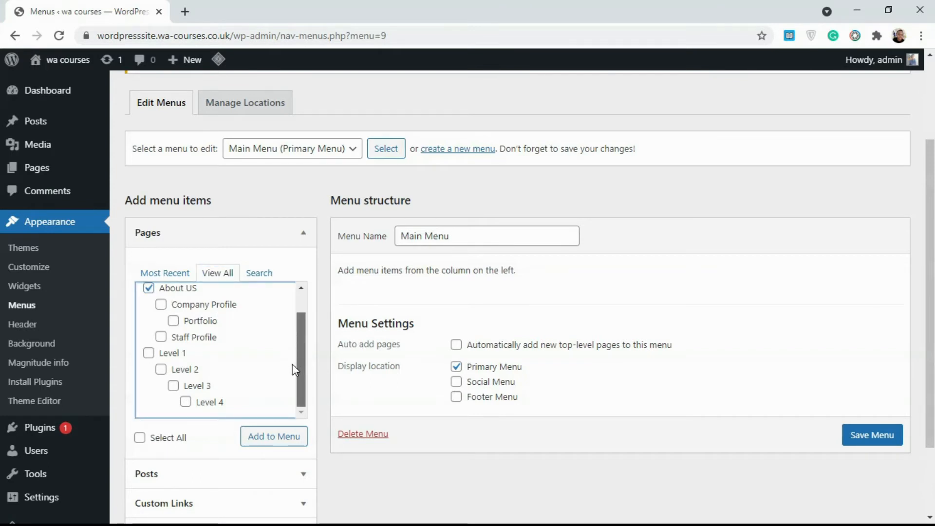
pyautogui.click(174, 321)
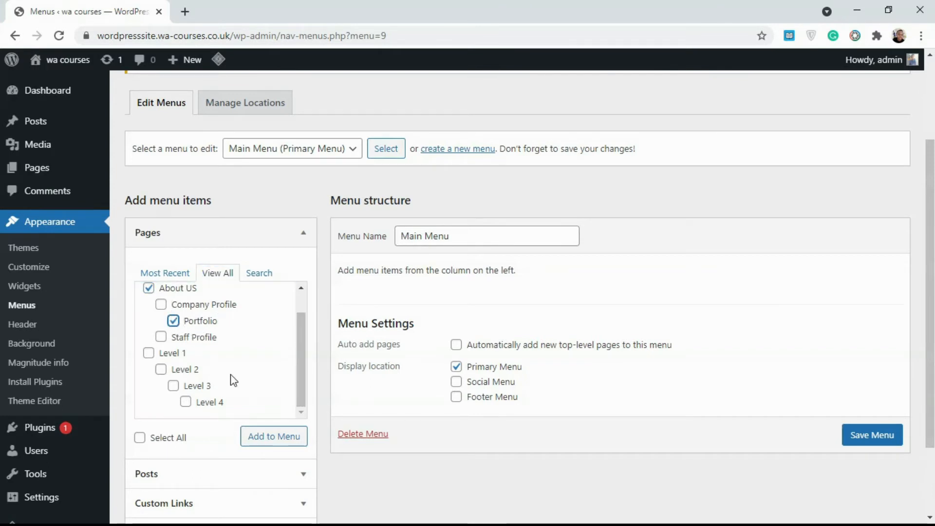
pyautogui.click(270, 440)
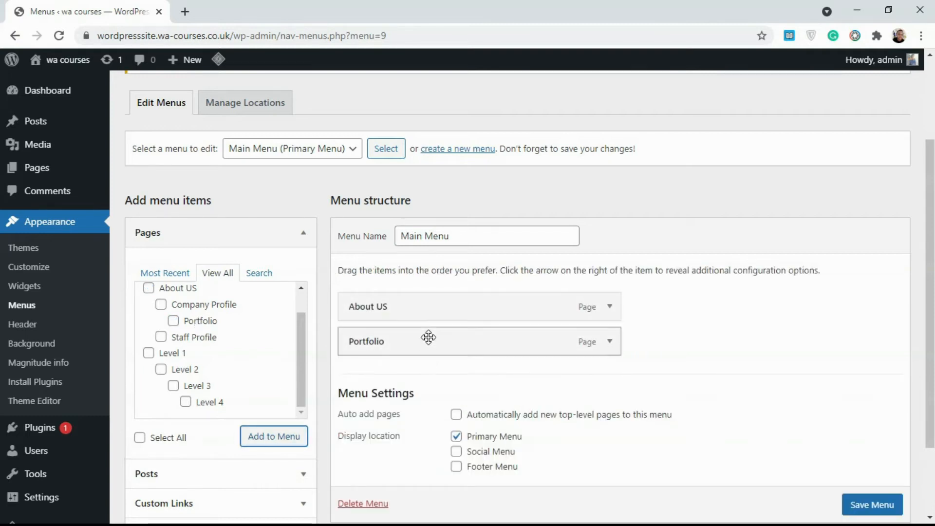
pyautogui.moveTo(389, 327); pyautogui.dragTo(434, 340)
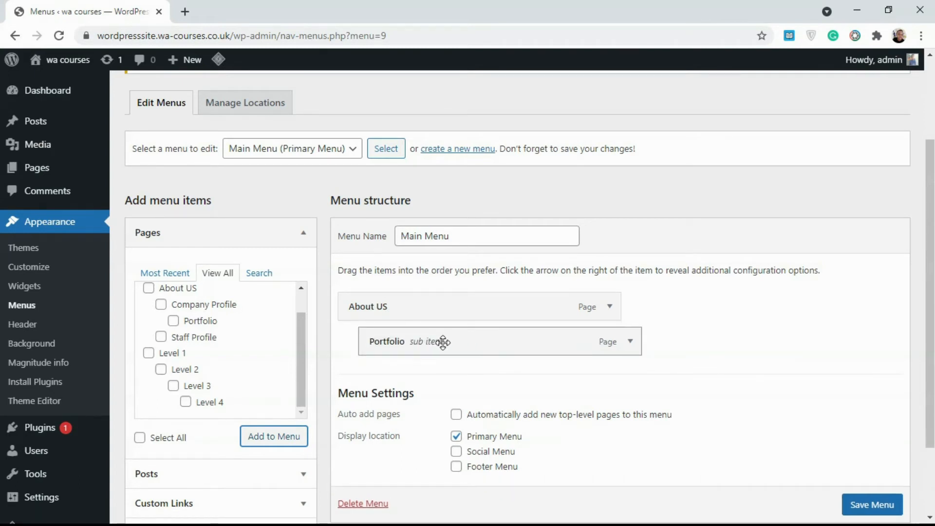
pyautogui.moveTo(510, 341); pyautogui.dragTo(476, 334)
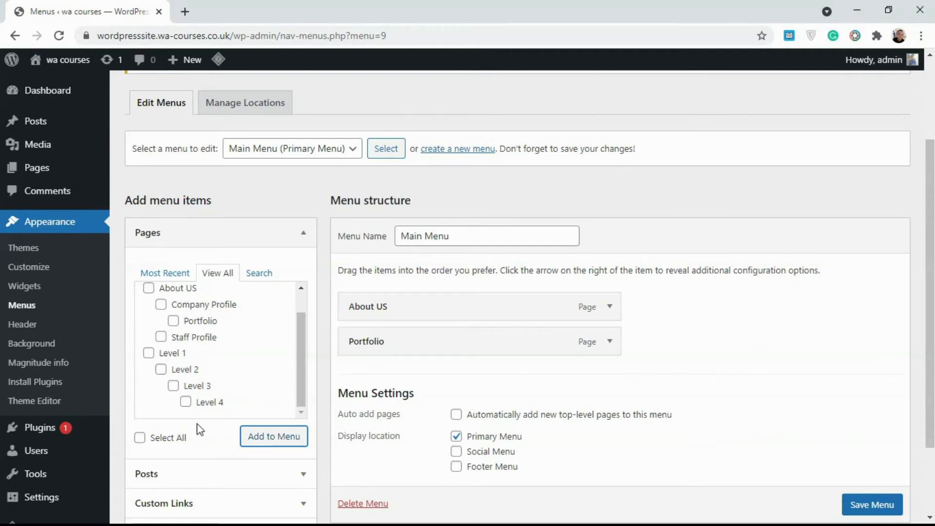
pyautogui.moveTo(407, 345); pyautogui.dragTo(441, 346)
# Add Company Profile as a sub item under About US and collapse the Pages box
pyautogui.click(202, 305)
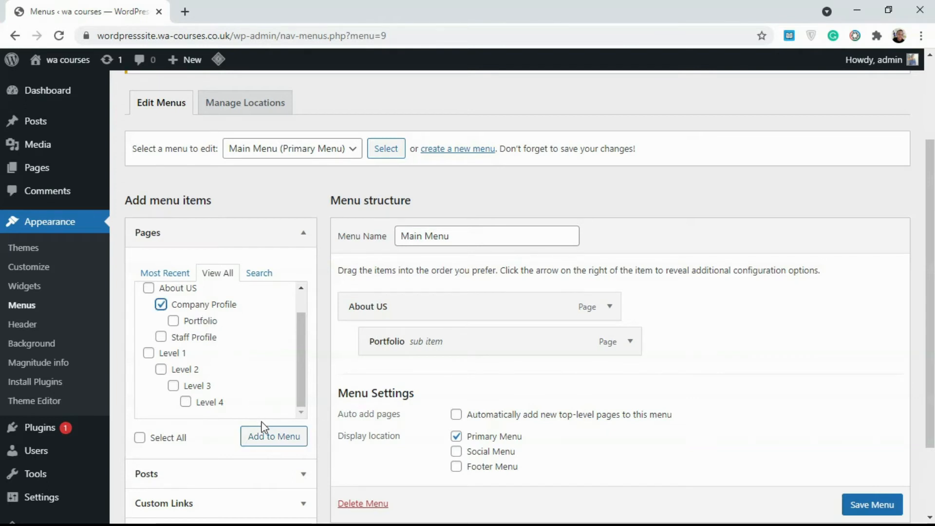
pyautogui.click(271, 441)
pyautogui.moveTo(399, 373); pyautogui.dragTo(445, 374)
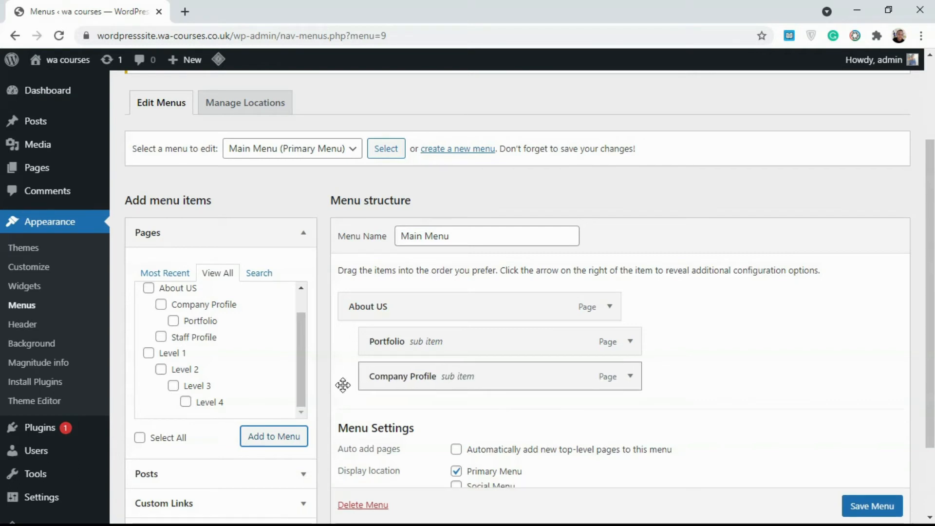
pyautogui.click(141, 439)
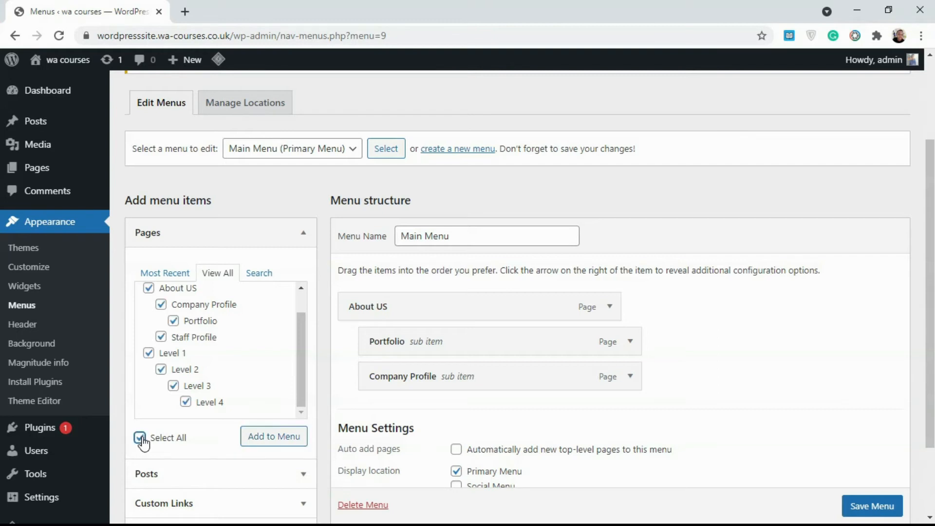
pyautogui.click(140, 437)
pyautogui.click(304, 234)
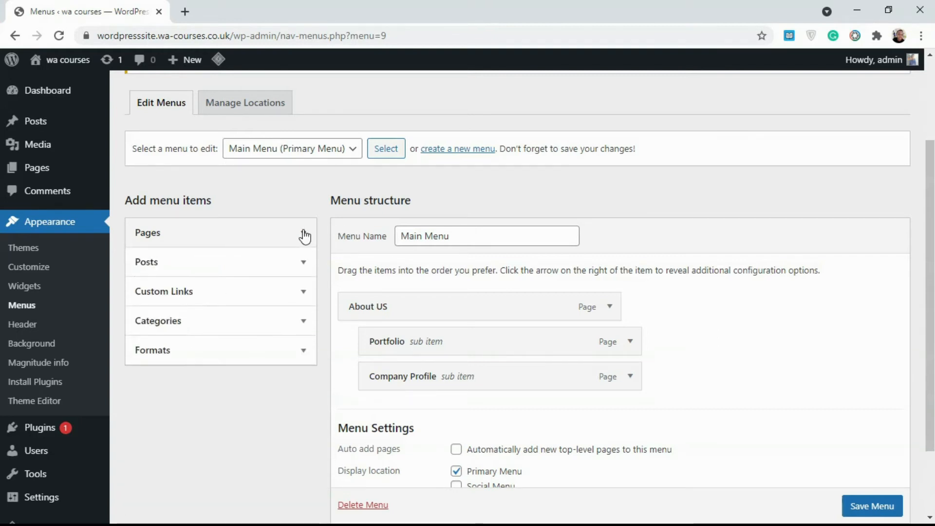
# Add the Post Title post from the Posts View All list to Main Menu
pyautogui.click(305, 264)
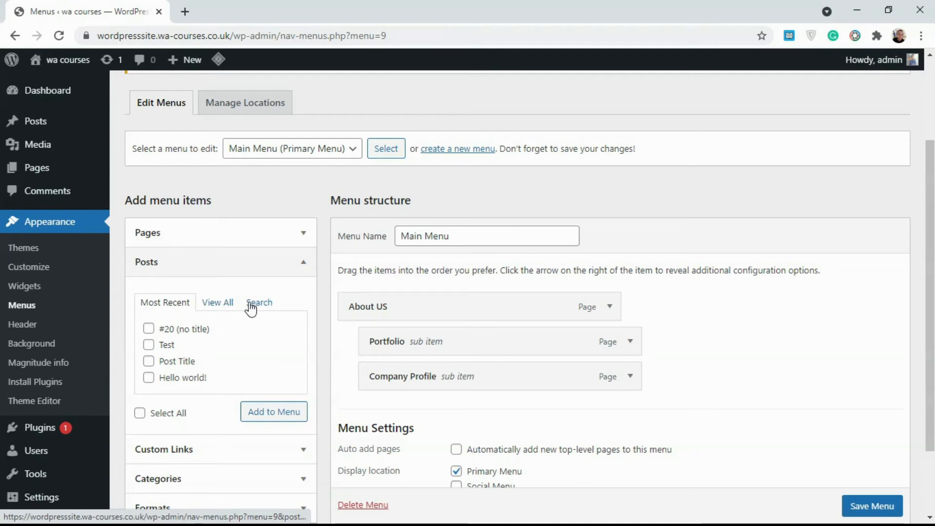
pyautogui.click(228, 306)
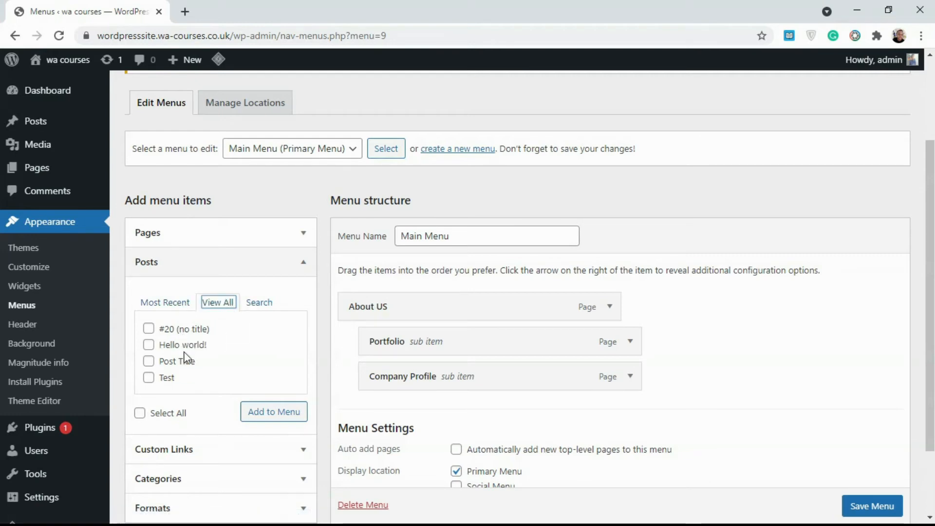
pyautogui.click(174, 369)
pyautogui.click(258, 416)
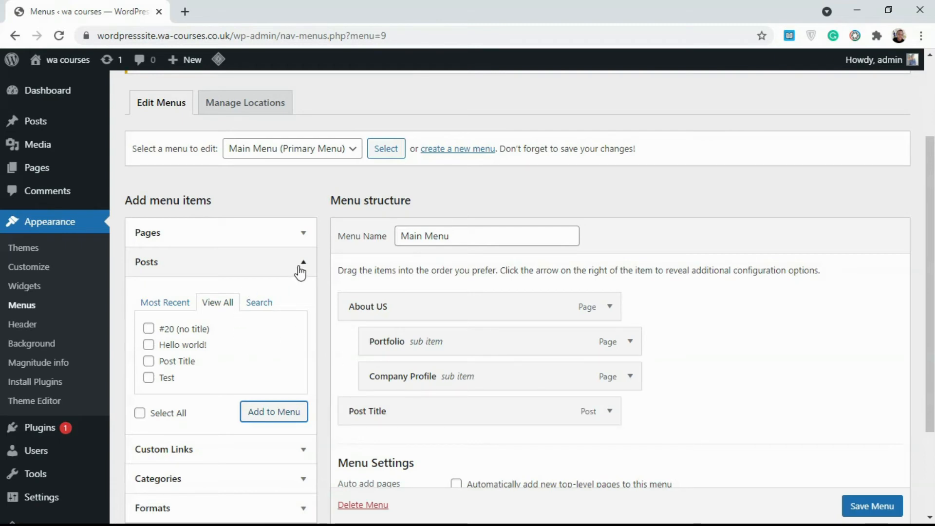
pyautogui.click(298, 264)
pyautogui.click(294, 293)
pyautogui.click(253, 329)
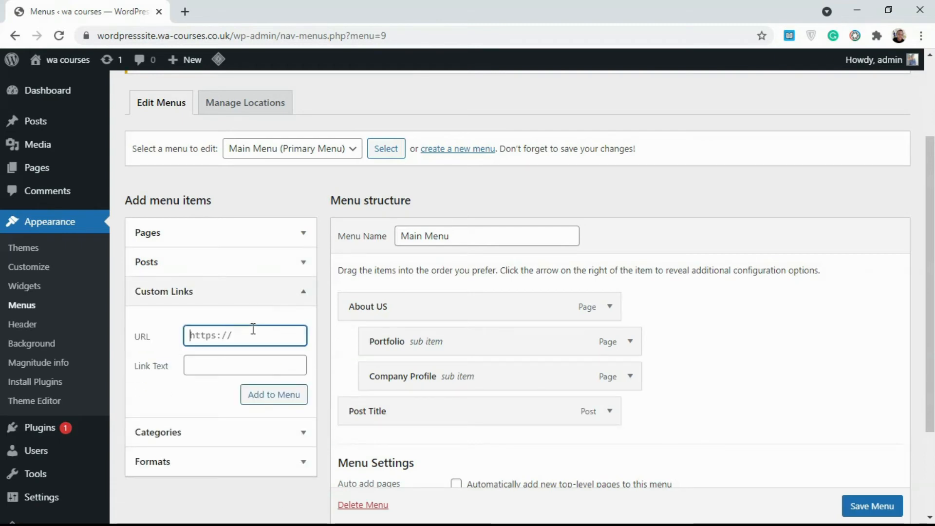
pyautogui.write('https://google.com')
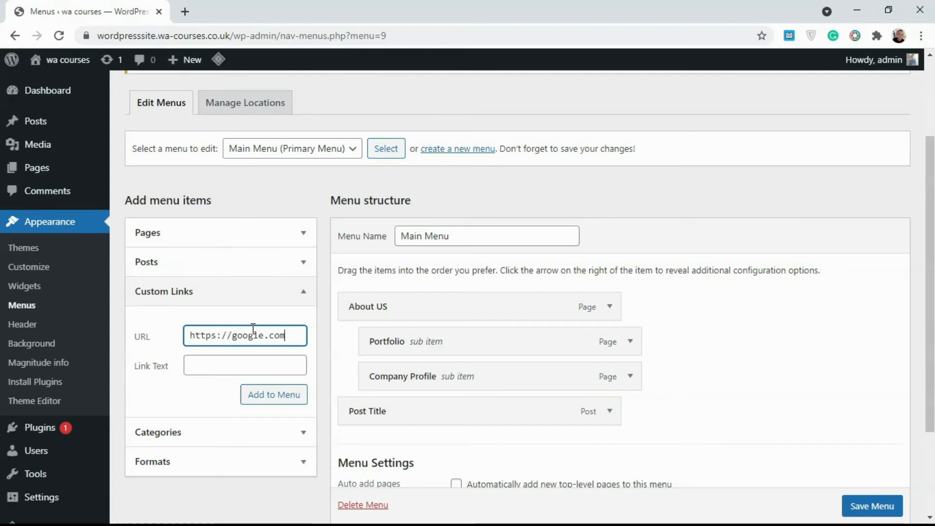
pyautogui.click(251, 359)
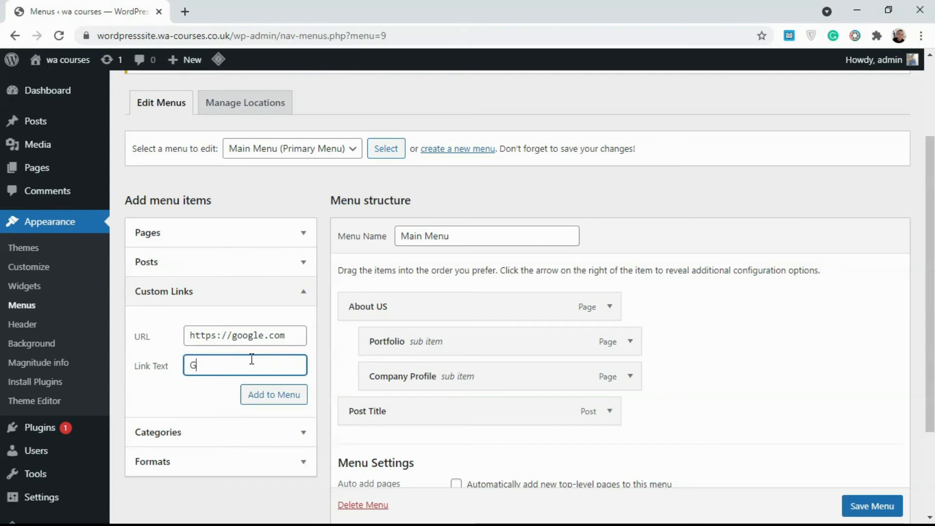
pyautogui.write('Google')
pyautogui.click(266, 392)
pyautogui.scroll(-1, 724, 389)
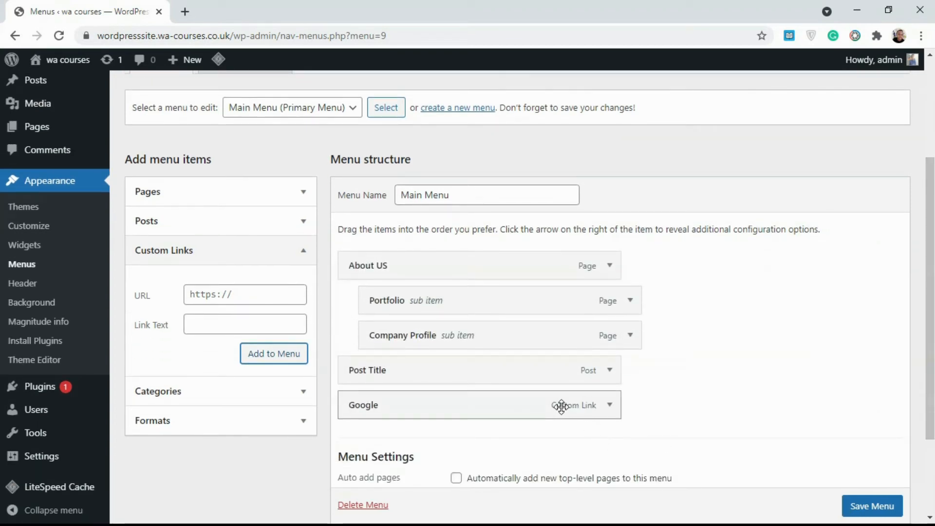
# Check the Google item's URL settings, then collapse the Custom Links panel
pyautogui.click(610, 408)
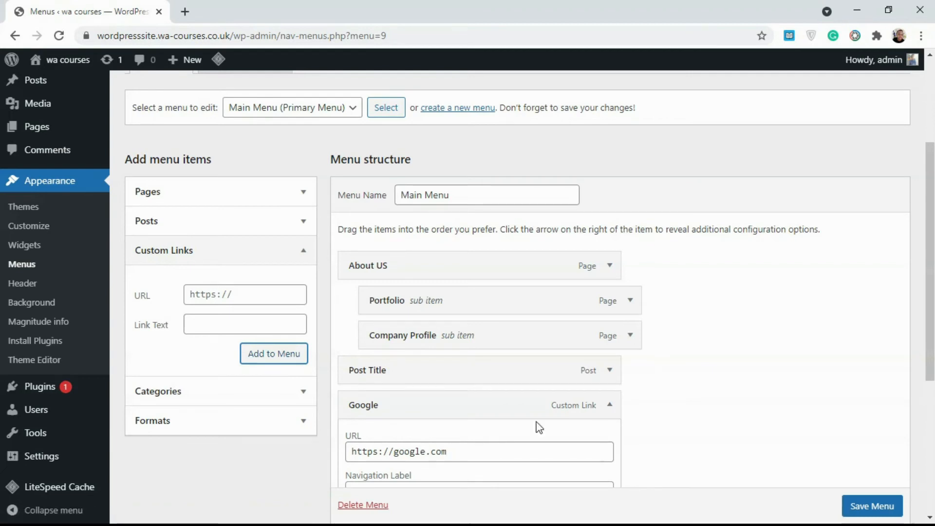
pyautogui.click(610, 406)
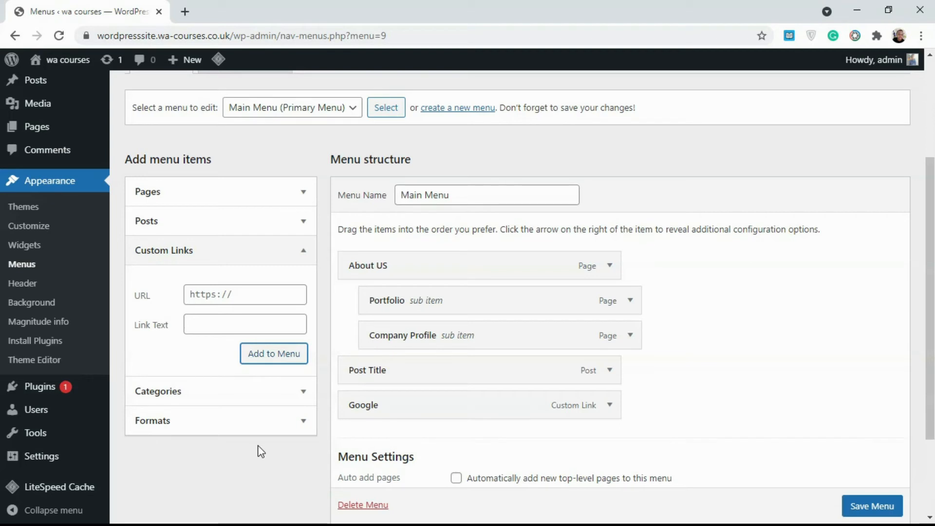
pyautogui.click(301, 251)
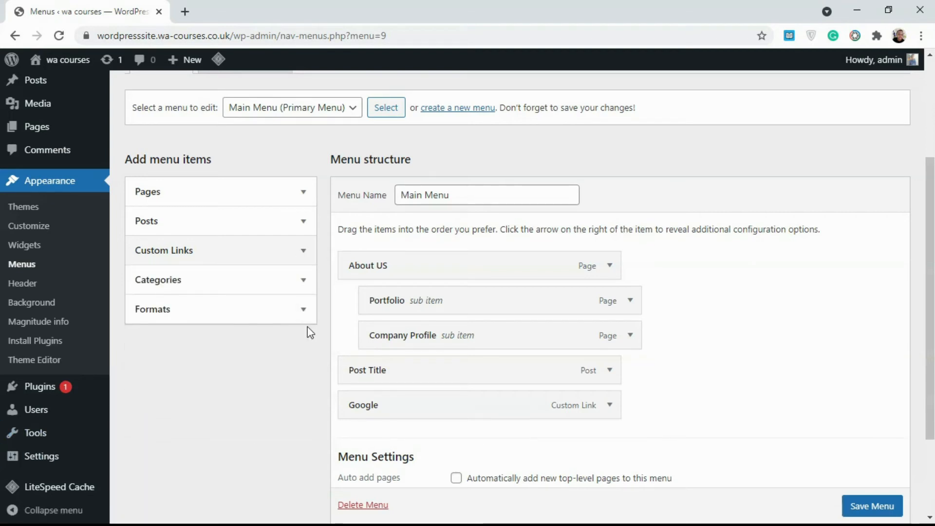
pyautogui.click(303, 281)
# Add the jobs and news categories from the full Categories list to Main Menu
pyautogui.click(211, 321)
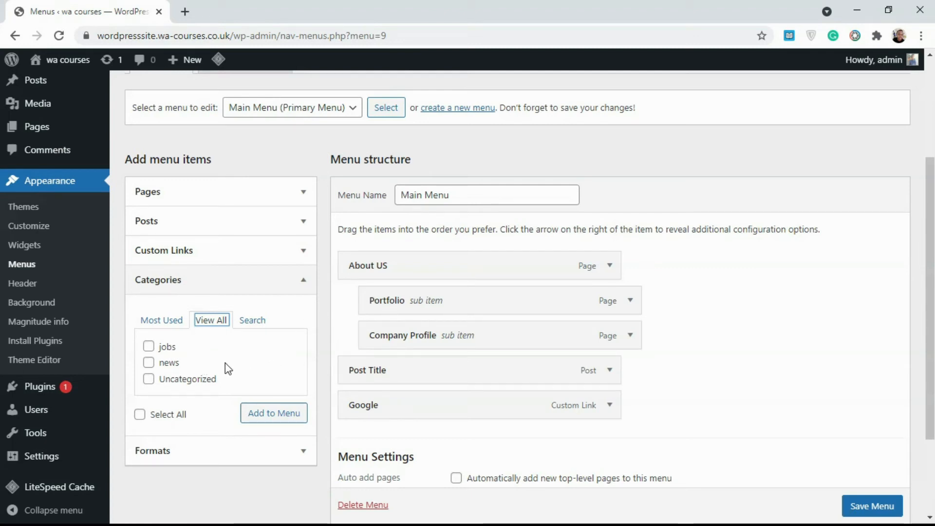
pyautogui.click(166, 354)
pyautogui.click(166, 363)
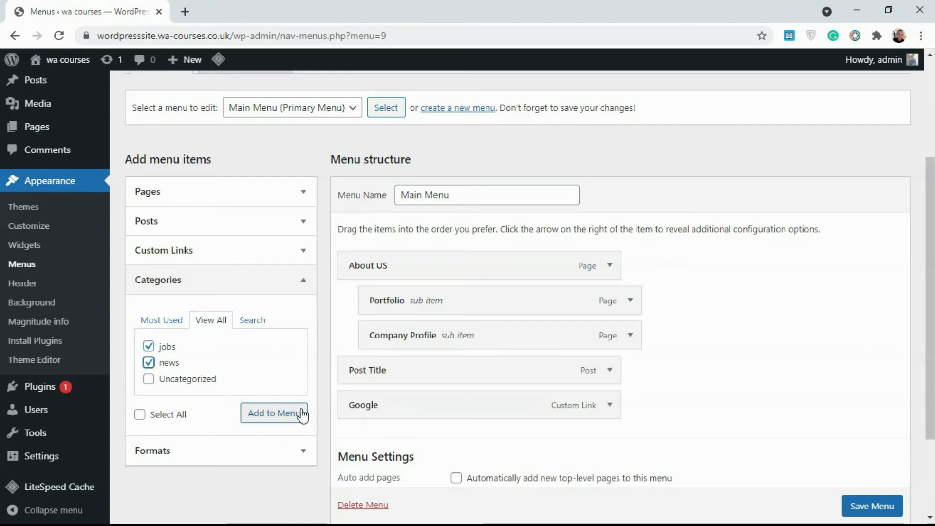
pyautogui.click(274, 414)
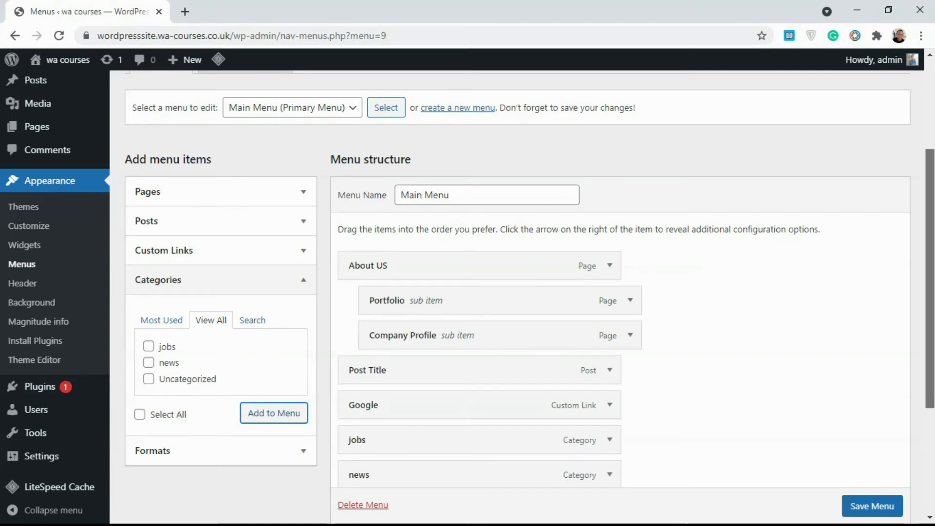
# Remove the jobs and news items from Main Menu again
pyautogui.scroll(-2, 598, 454)
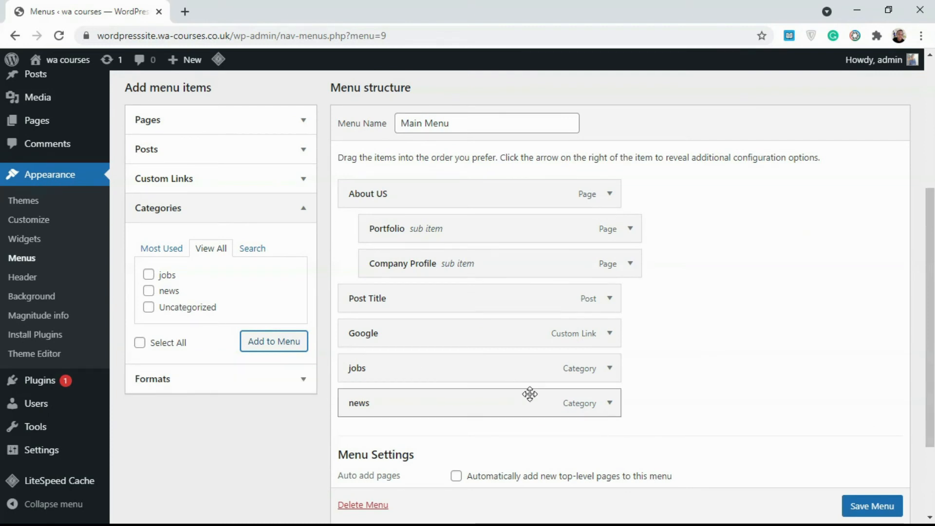
pyautogui.click(609, 369)
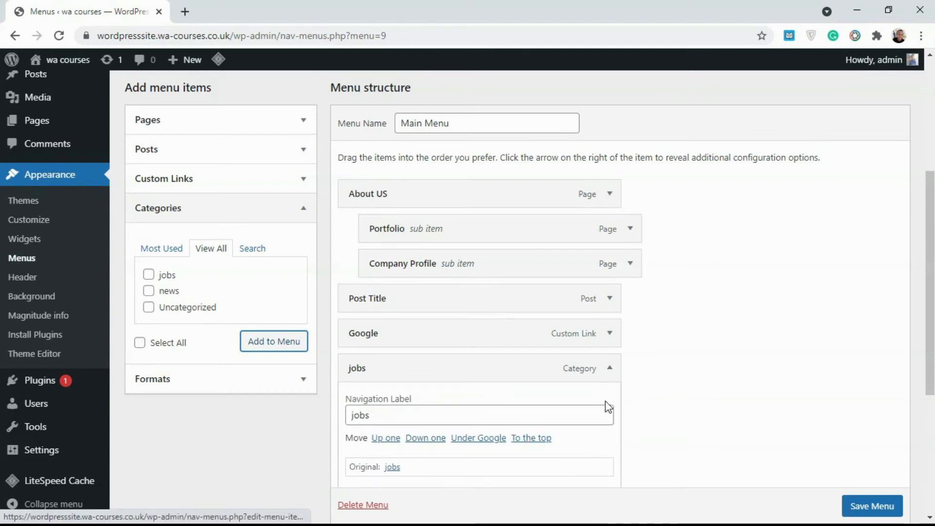
pyautogui.scroll(-2, 608, 406)
pyautogui.click(365, 378)
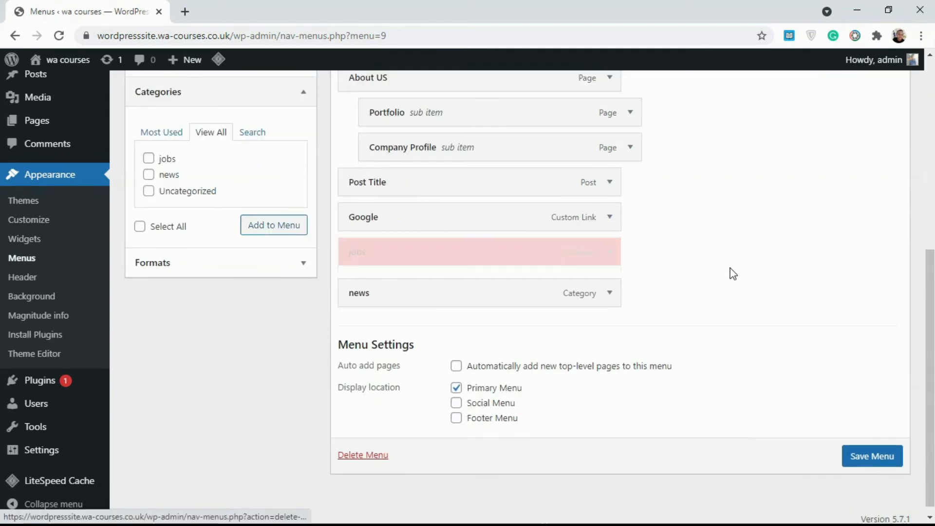
pyautogui.click(611, 284)
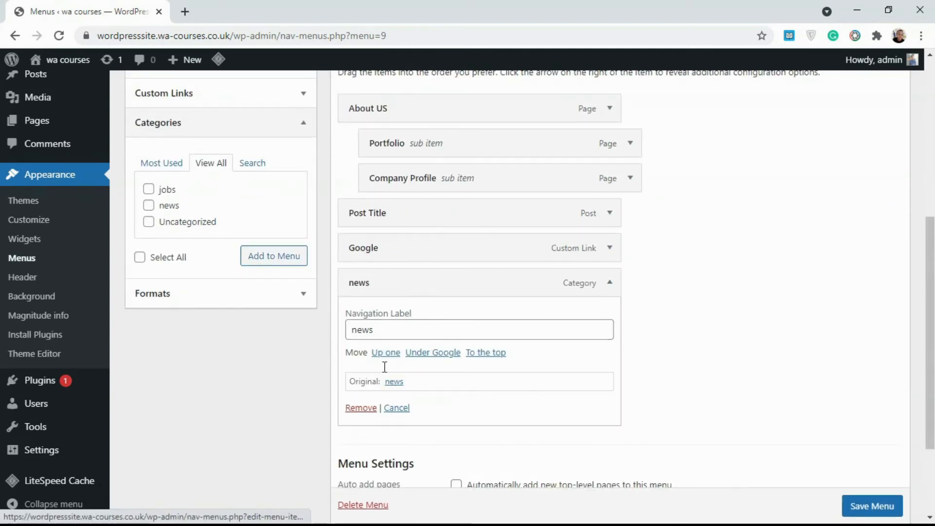
pyautogui.click(361, 409)
pyautogui.scroll(3, 601, 307)
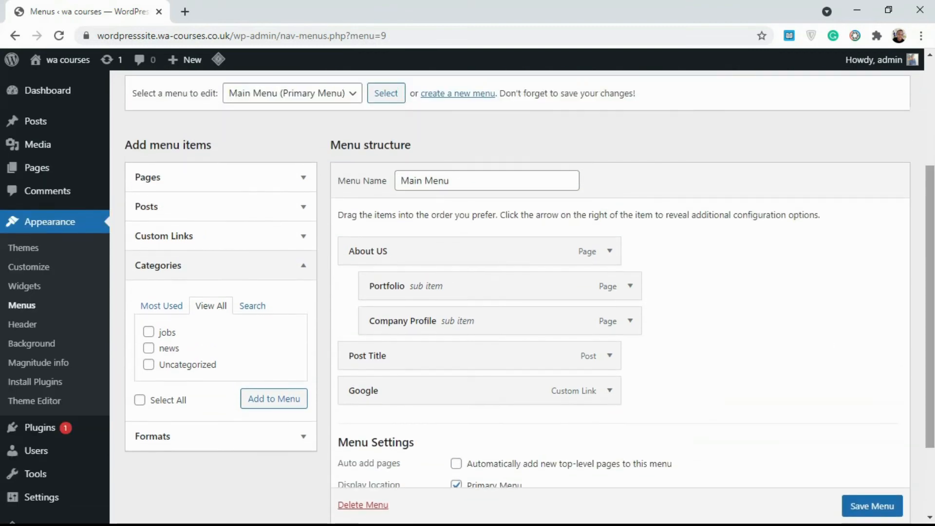
pyautogui.scroll(-2, 804, 283)
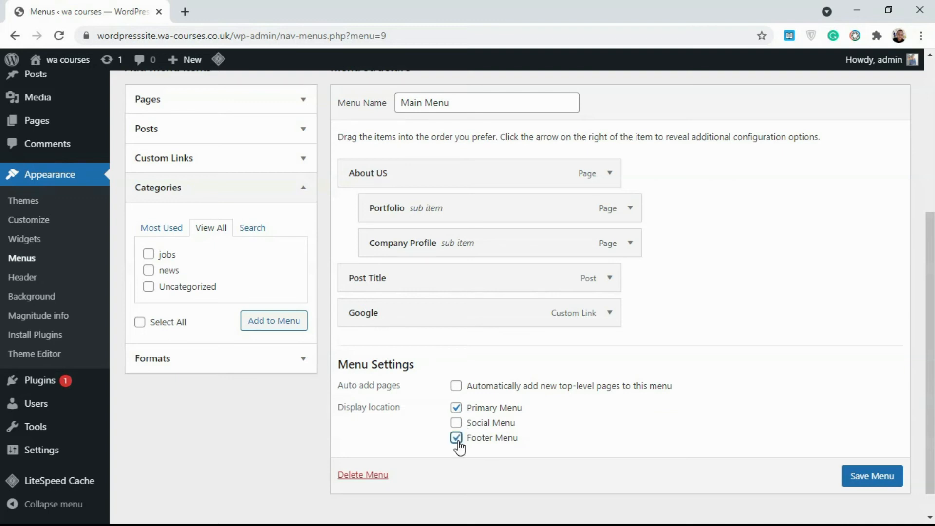
# Save Main Menu, then open Visit Site in a new tab and switch to it
pyautogui.click(881, 480)
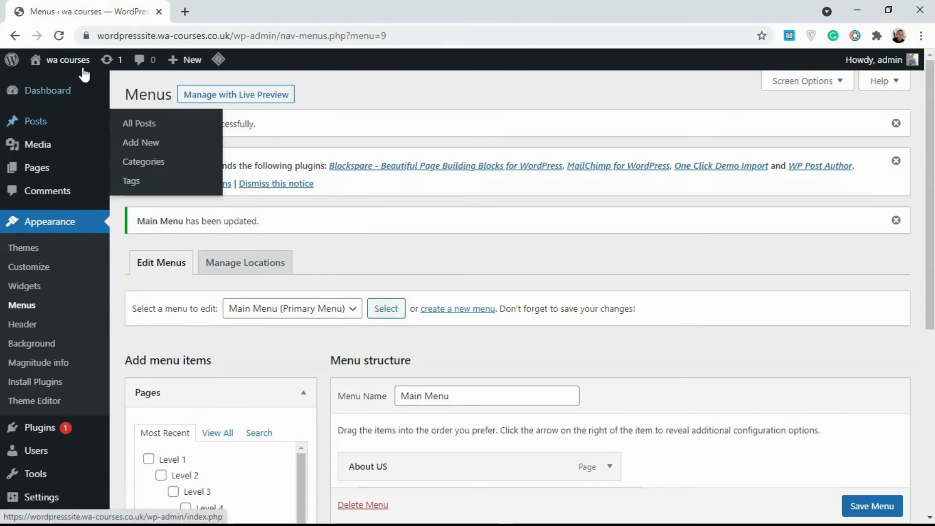
pyautogui.rightClick(66, 87)
pyautogui.click(98, 90)
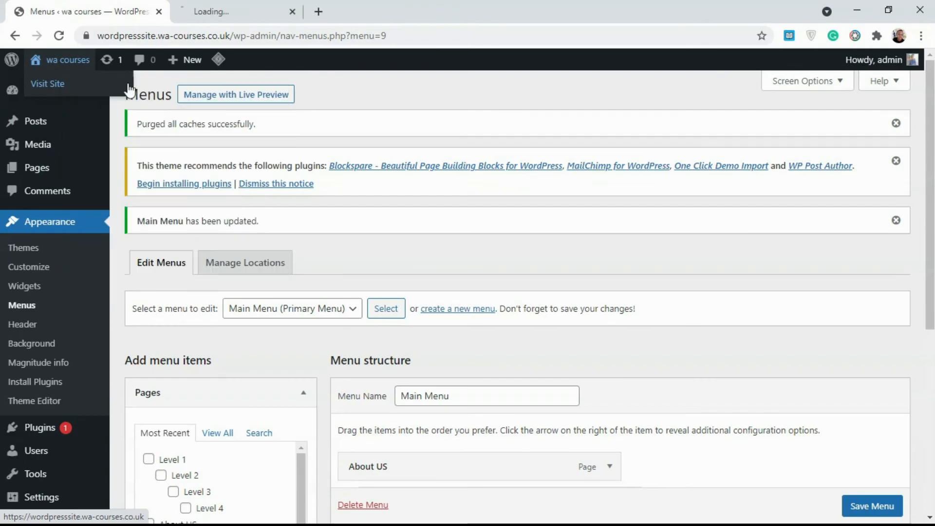
pyautogui.click(247, 9)
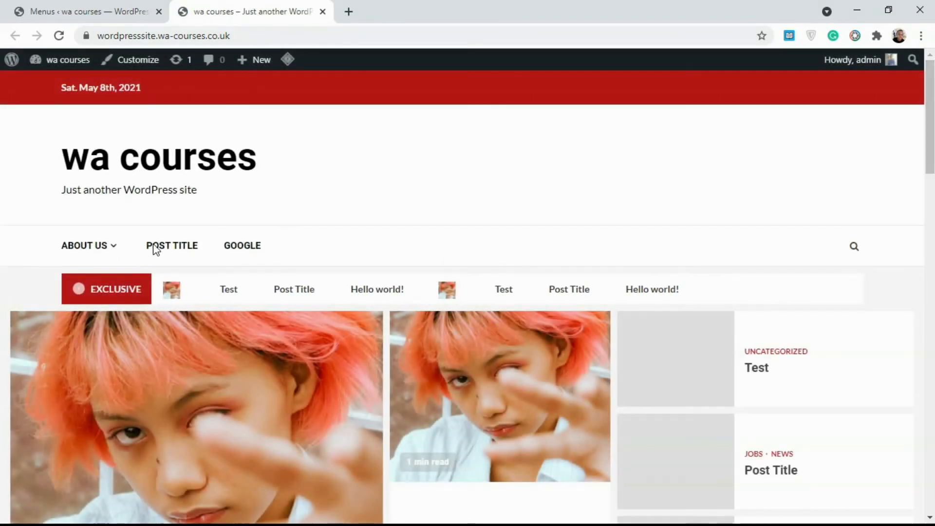
# Check that ABOUT US in the live site's header menu shows its dropdown of sub-items
pyautogui.moveTo(104, 257)
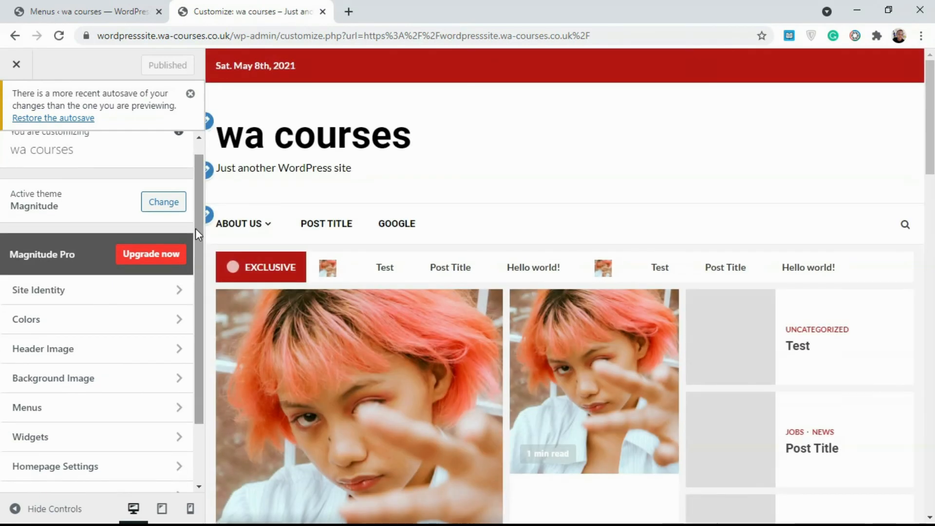
# In the customizer's Main Menu, move Google above Post Title, then collapse Pages in Add Items
pyautogui.moveTo(195, 229); pyautogui.dragTo(193, 298)
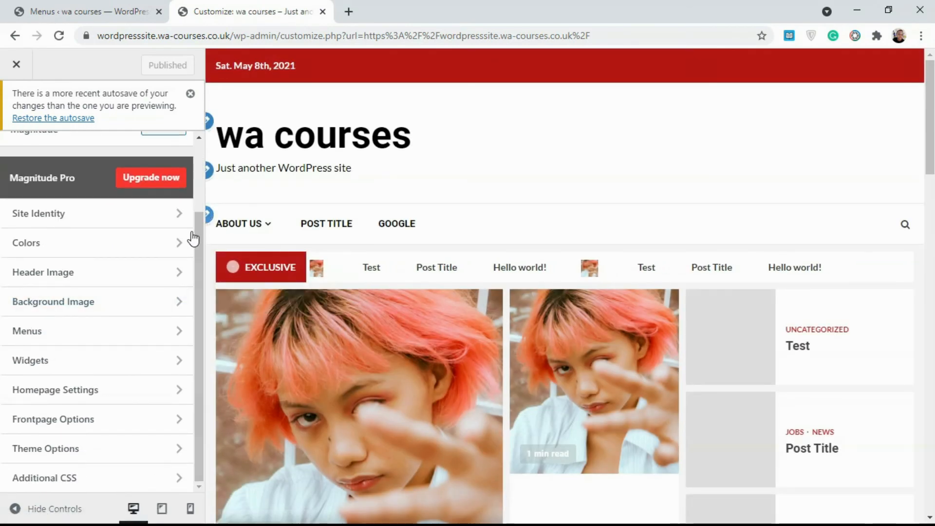
pyautogui.click(75, 340)
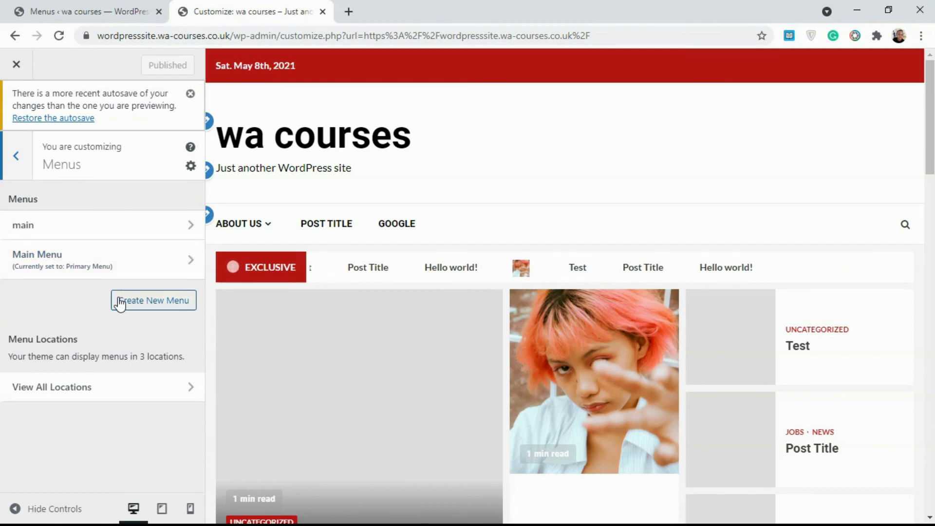
pyautogui.click(60, 263)
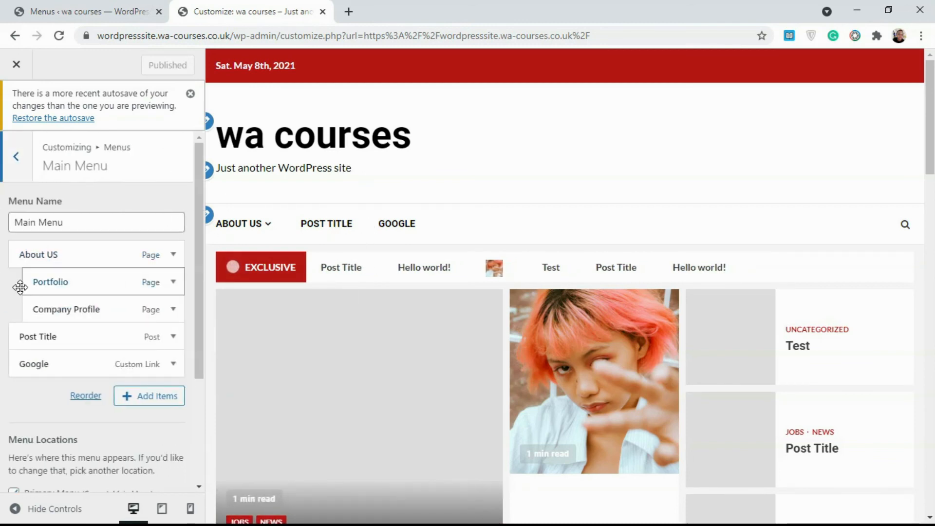
pyautogui.moveTo(67, 286)
pyautogui.mouseDown()
pyautogui.moveTo(48, 280)
pyautogui.moveTo(61, 281)
pyautogui.mouseUp()
pyautogui.moveTo(65, 356); pyautogui.dragTo(85, 312)
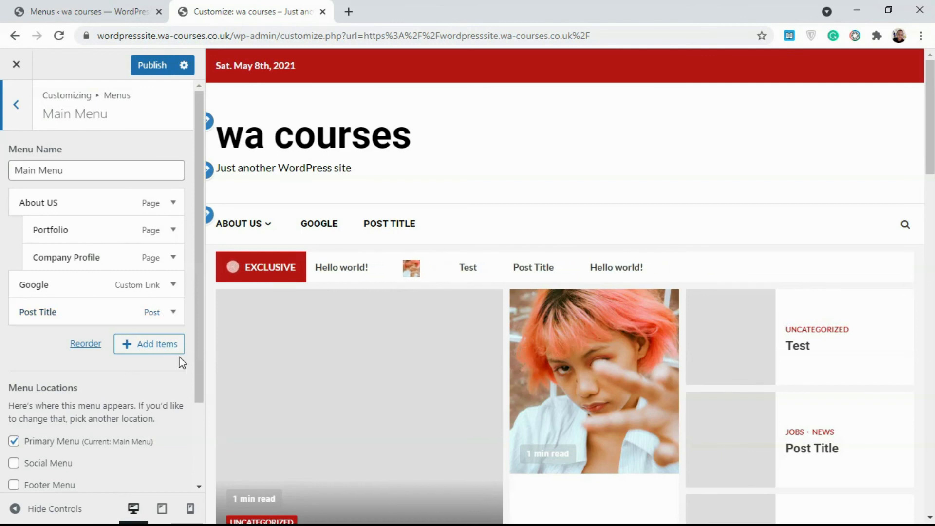
pyautogui.click(161, 347)
pyautogui.click(267, 146)
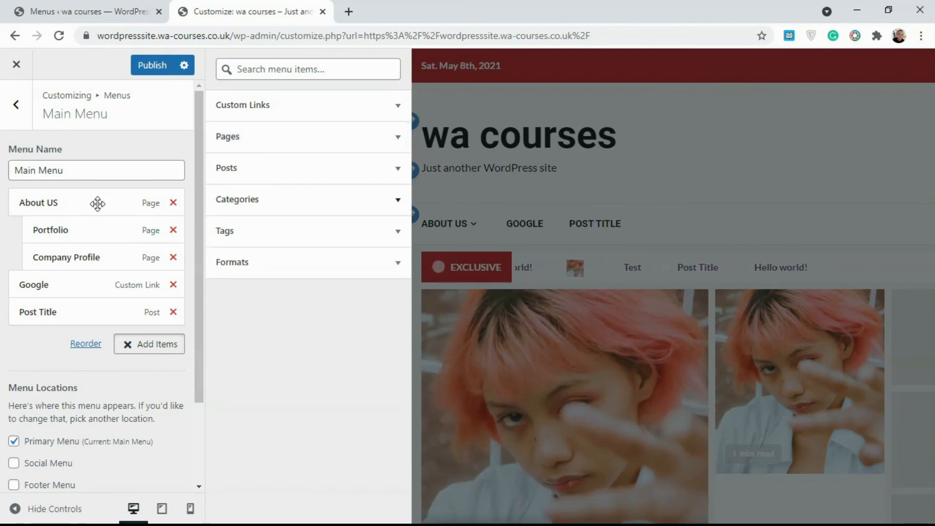
# Close Add Items, try Post Title above Google, then restore Google ahead of Post Title
pyautogui.click(168, 346)
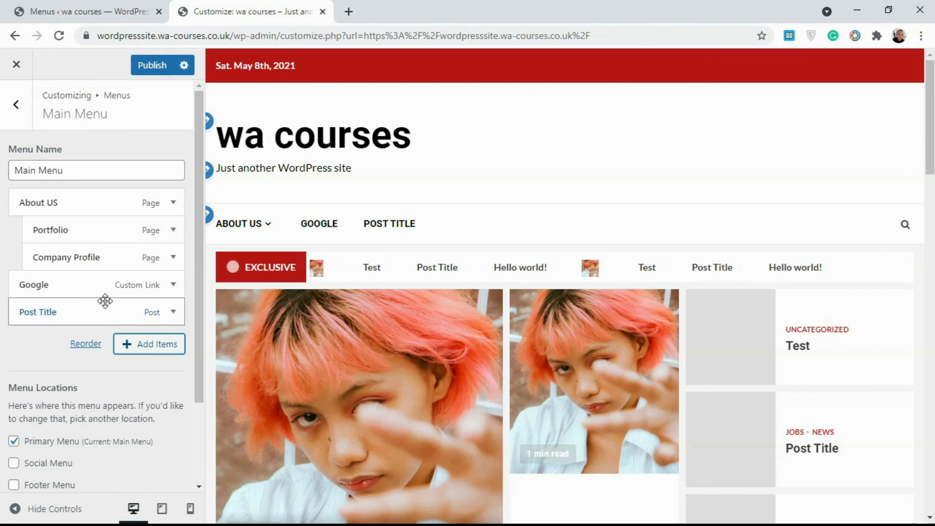
pyautogui.moveTo(100, 311); pyautogui.dragTo(111, 288)
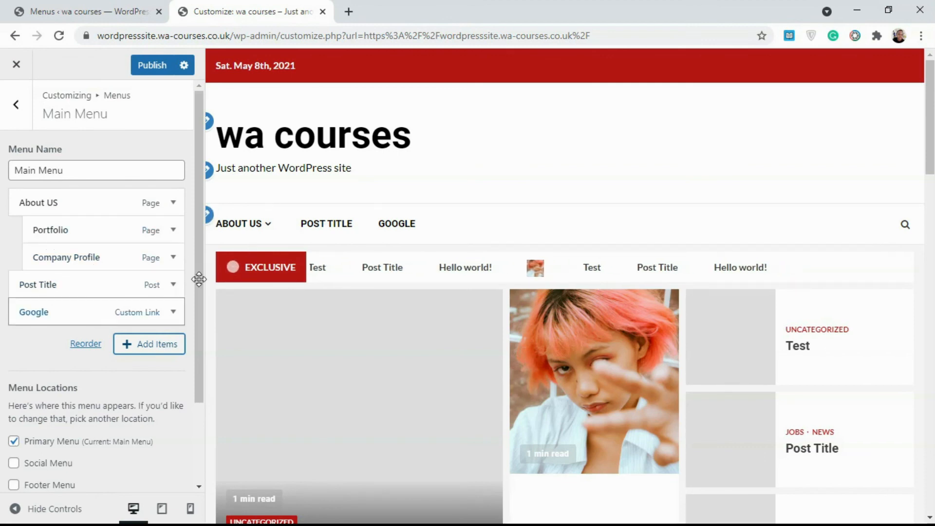
pyautogui.moveTo(291, 235)
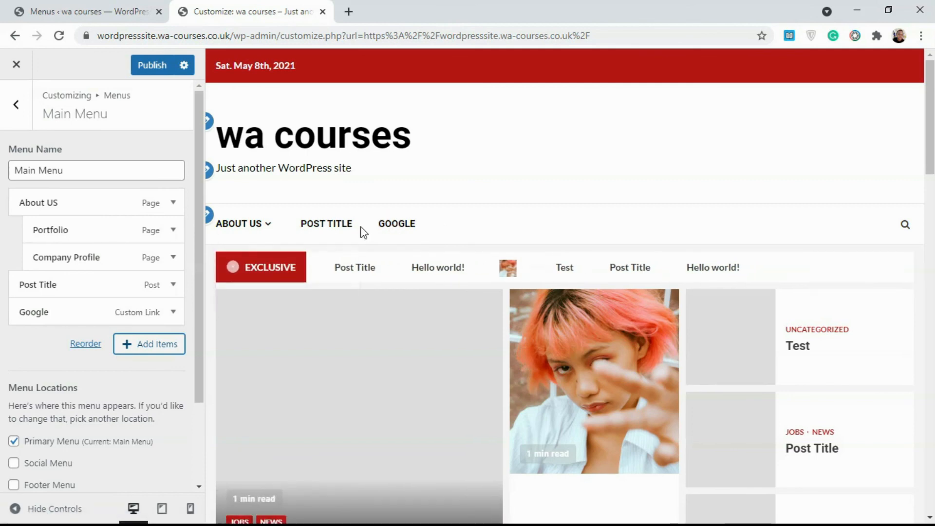
pyautogui.moveTo(40, 315); pyautogui.dragTo(40, 283)
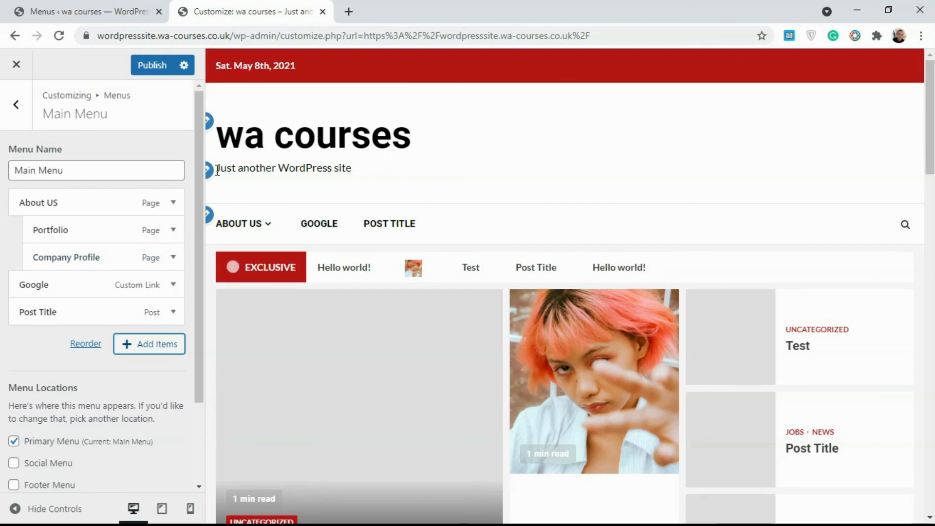
# Review the Menus admin page, then return to the customizer preview
pyautogui.click(87, 11)
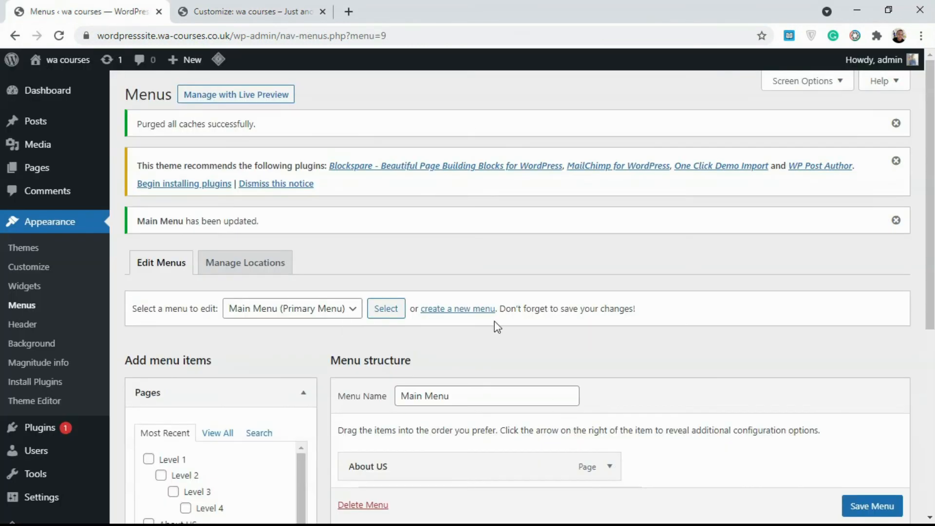
pyautogui.scroll(-1, 398, 403)
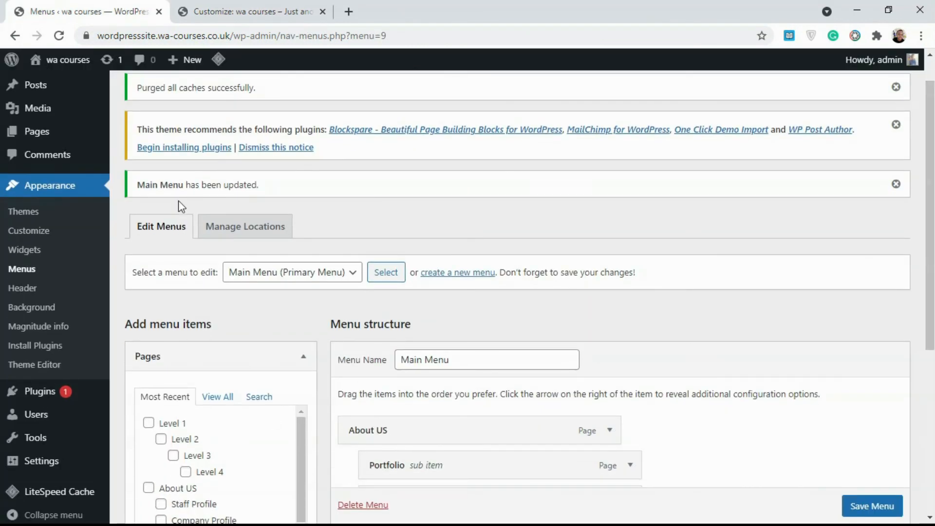
pyautogui.click(236, 10)
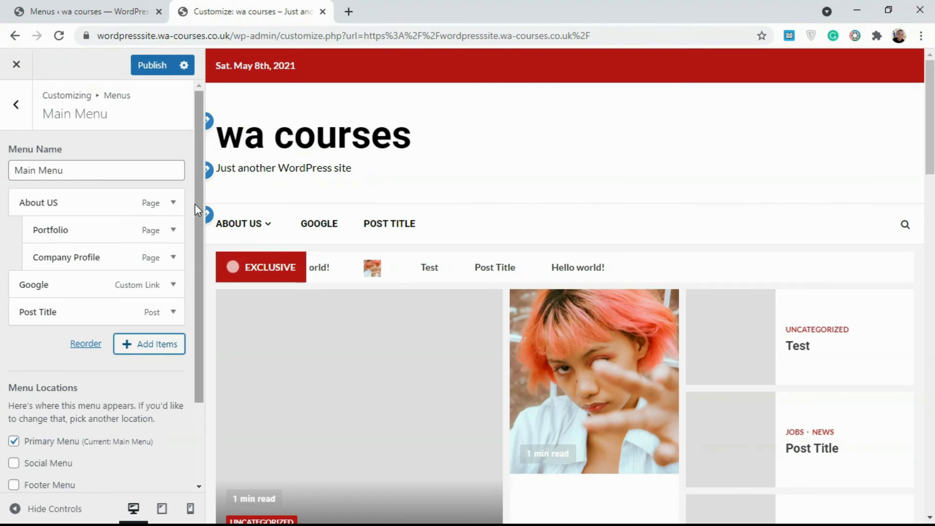